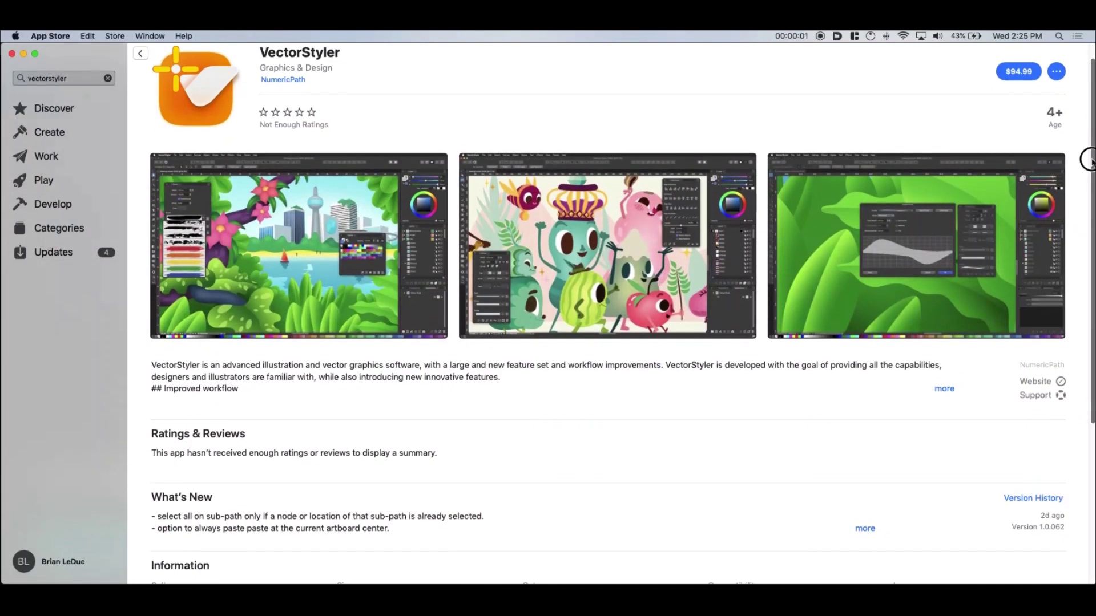
# Scroll the VectorStyler App Store page down to its Information section, showing the 104 MB size and seller
pyautogui.moveTo(1090, 161); pyautogui.dragTo(1090, 321)
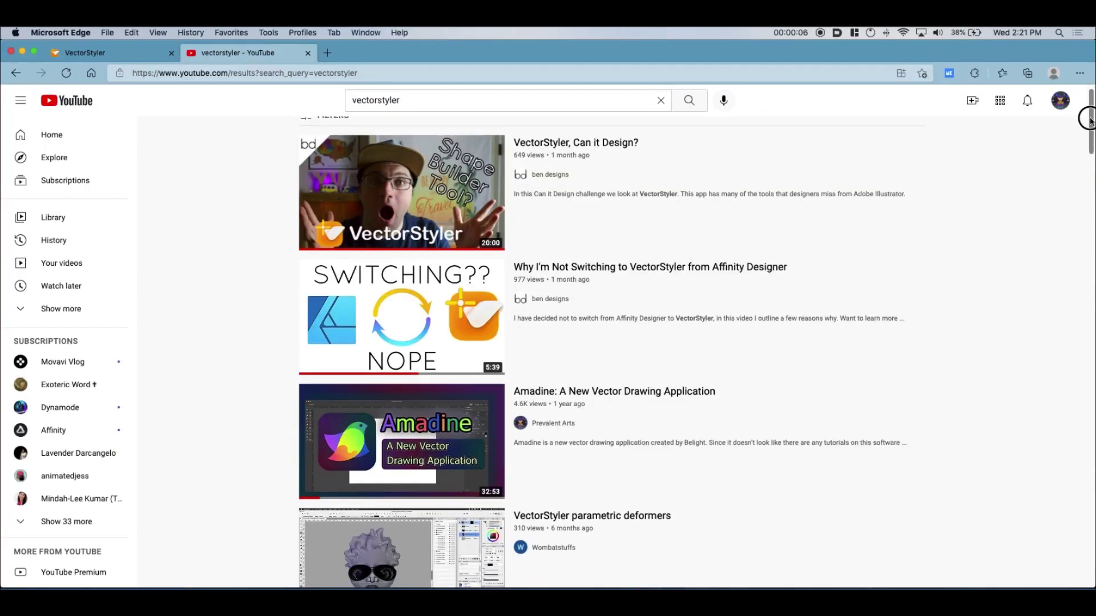
pyautogui.moveTo(1090, 105); pyautogui.dragTo(1089, 168)
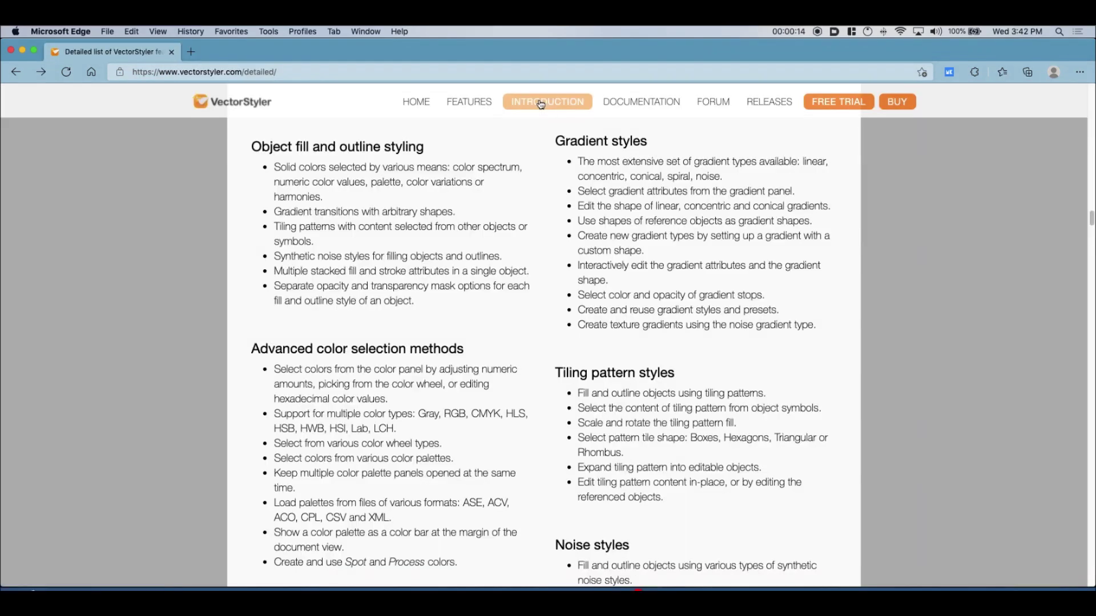
# Go from the search results to VectorStyler's website and scroll down its detailed feature list
pyautogui.click(540, 103)
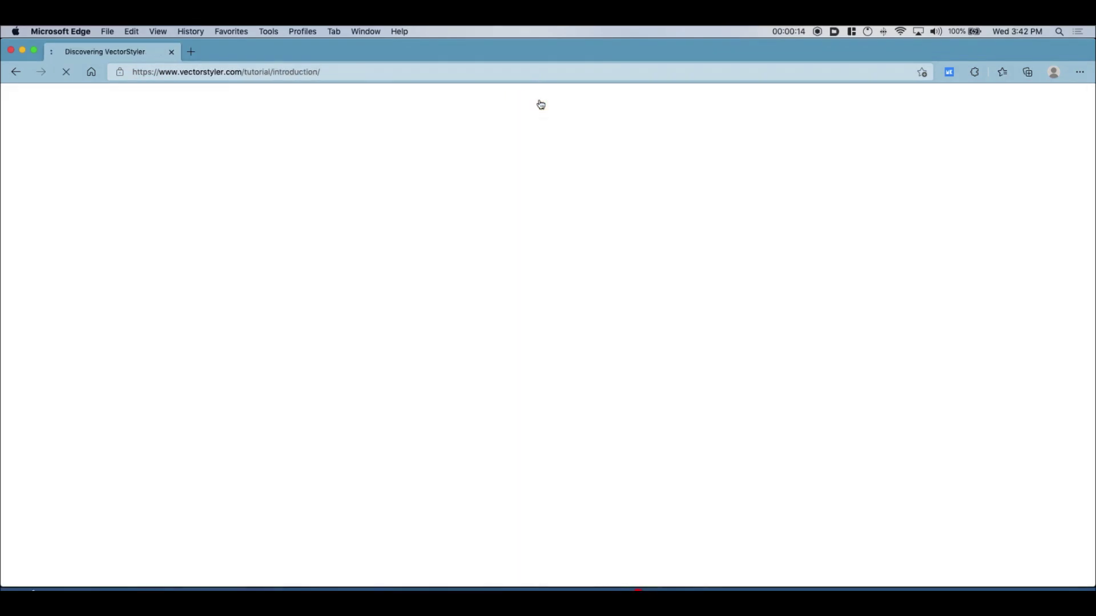
pyautogui.scroll(-8, 754, 286)
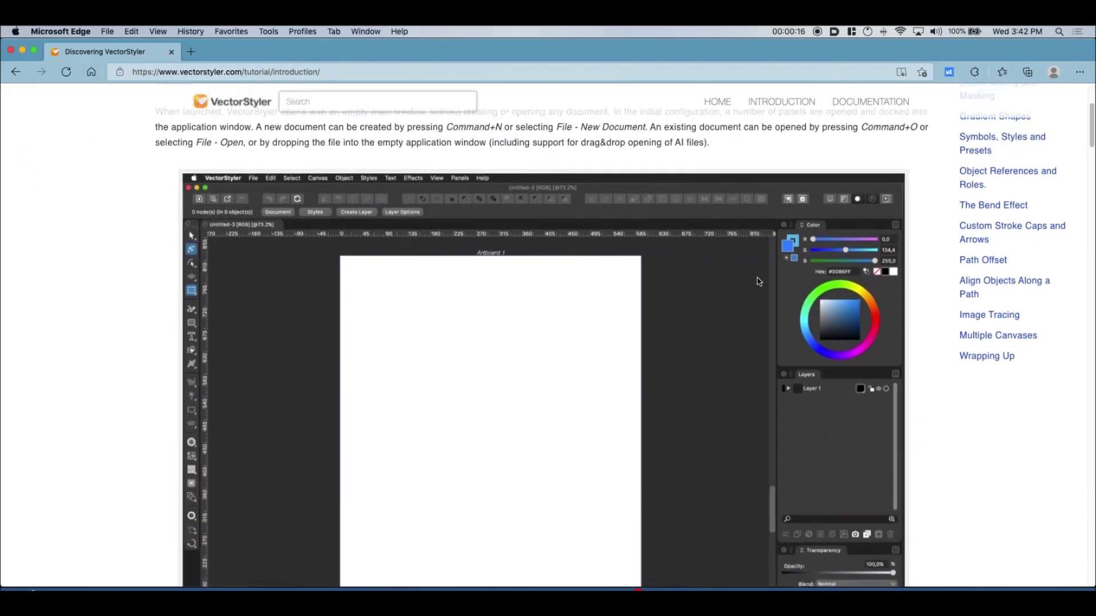
pyautogui.scroll(-1, 760, 274)
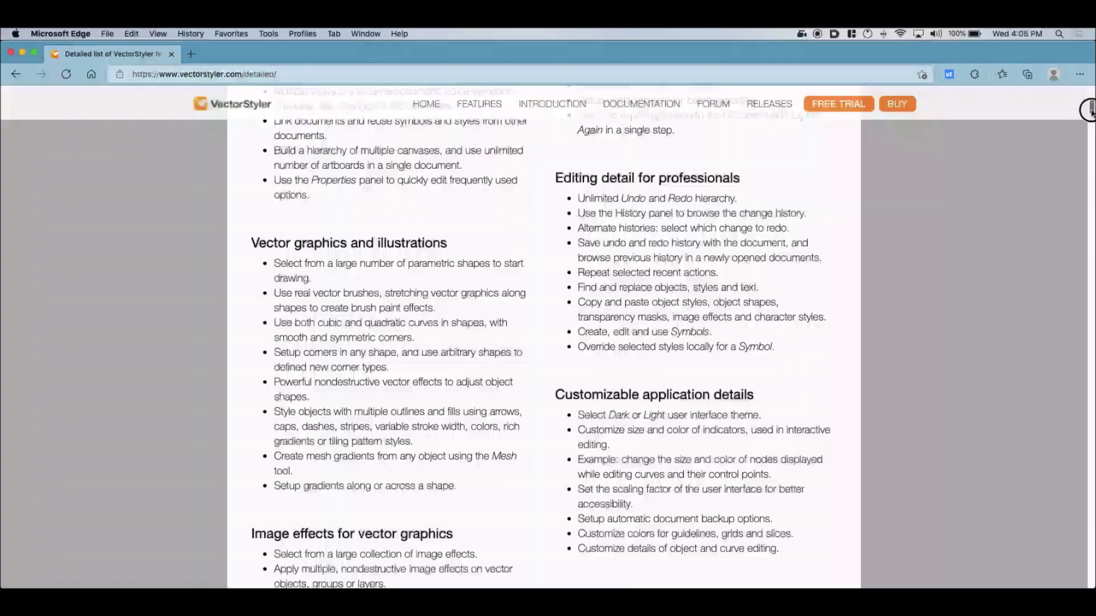
# Scroll further down VectorStyler's feature list
pyautogui.moveTo(1090, 108); pyautogui.dragTo(1090, 169)
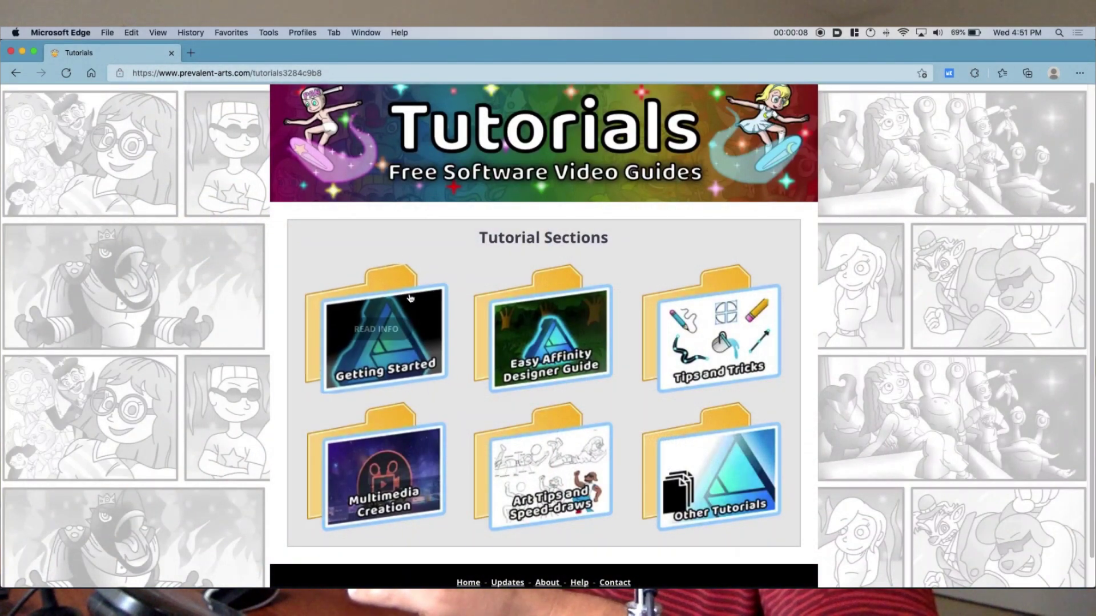
pyautogui.moveTo(403, 310)
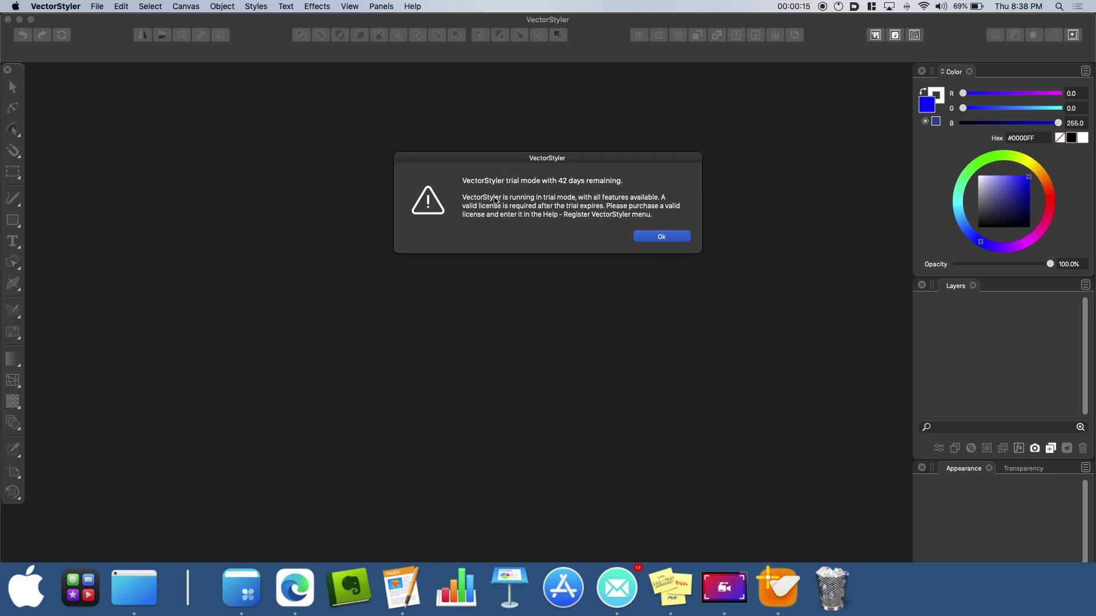
# Dismiss the trial notice and create a new blank Untitled-1 document with Artboard 1
pyautogui.click(662, 237)
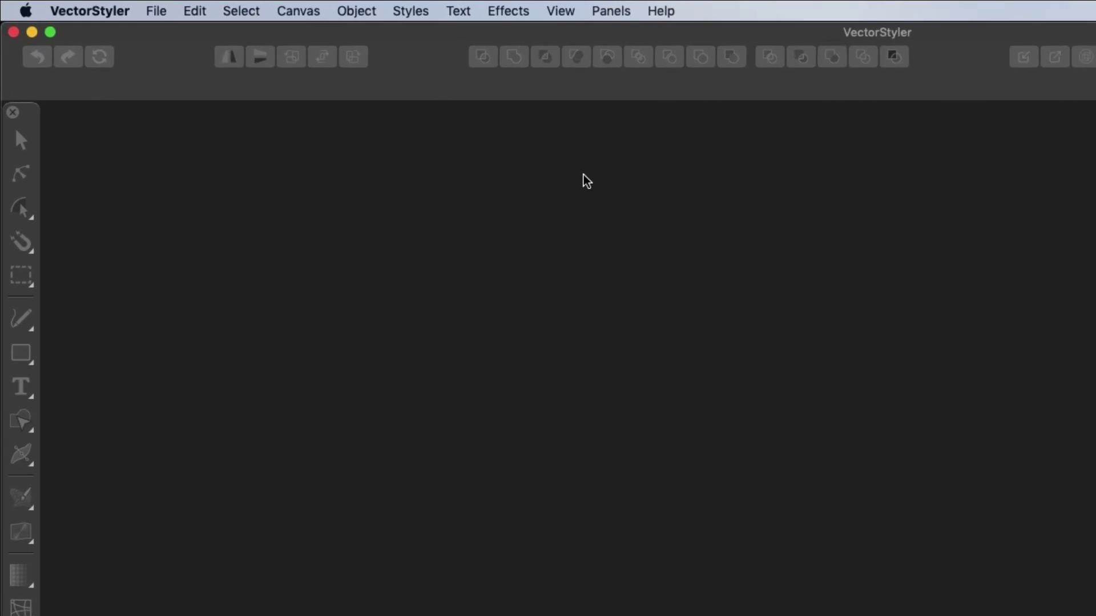
pyautogui.click(162, 7)
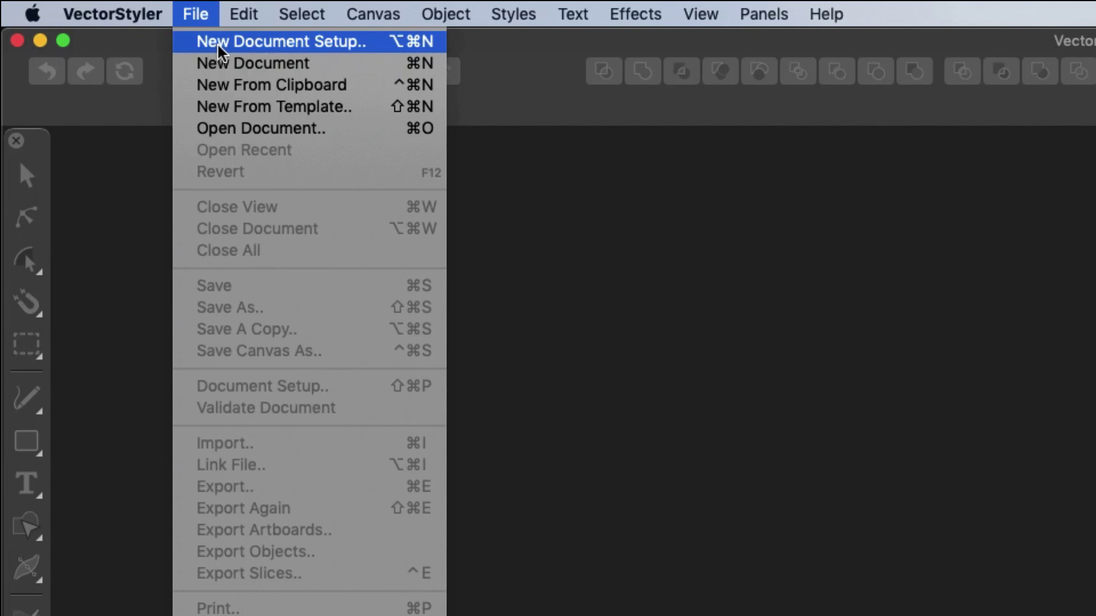
pyautogui.click(229, 63)
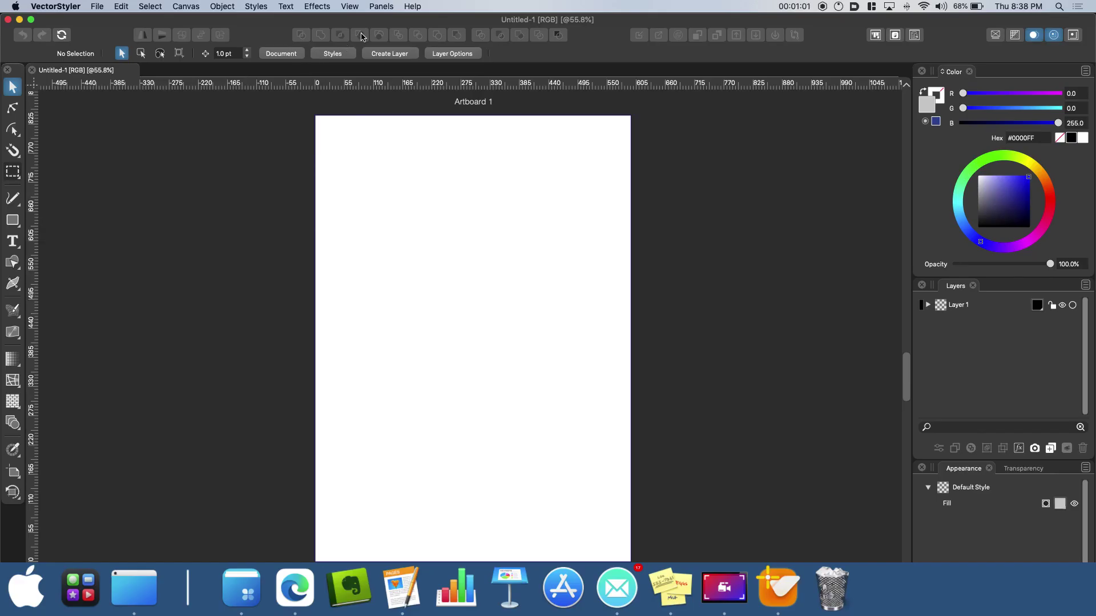
pyautogui.click(381, 7)
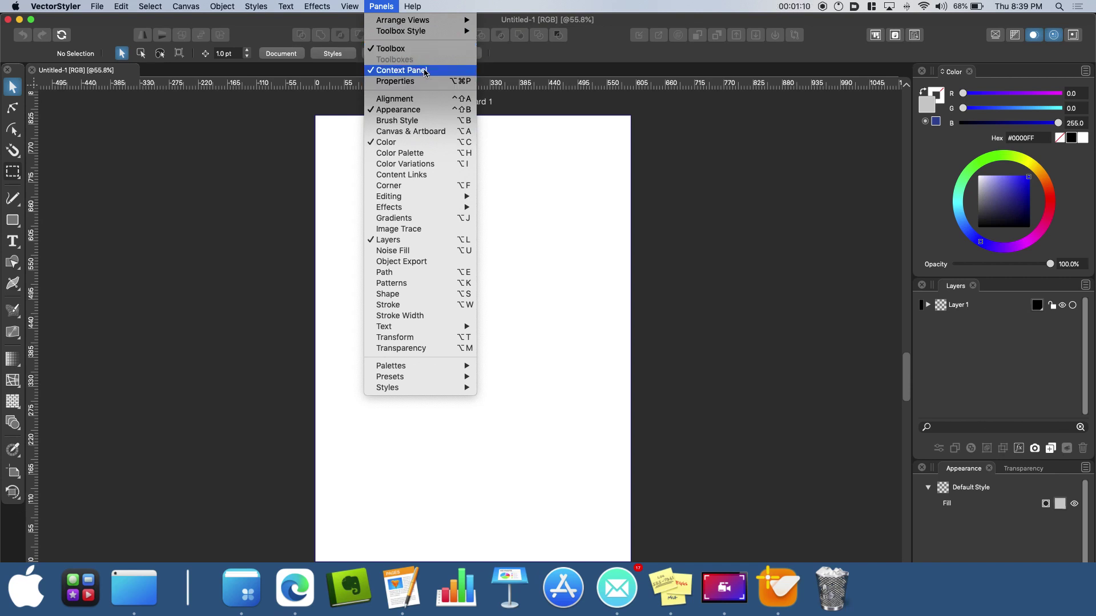
# Turn the Context Panel off and then back on from the Panels menu
pyautogui.click(439, 73)
pyautogui.click(379, 7)
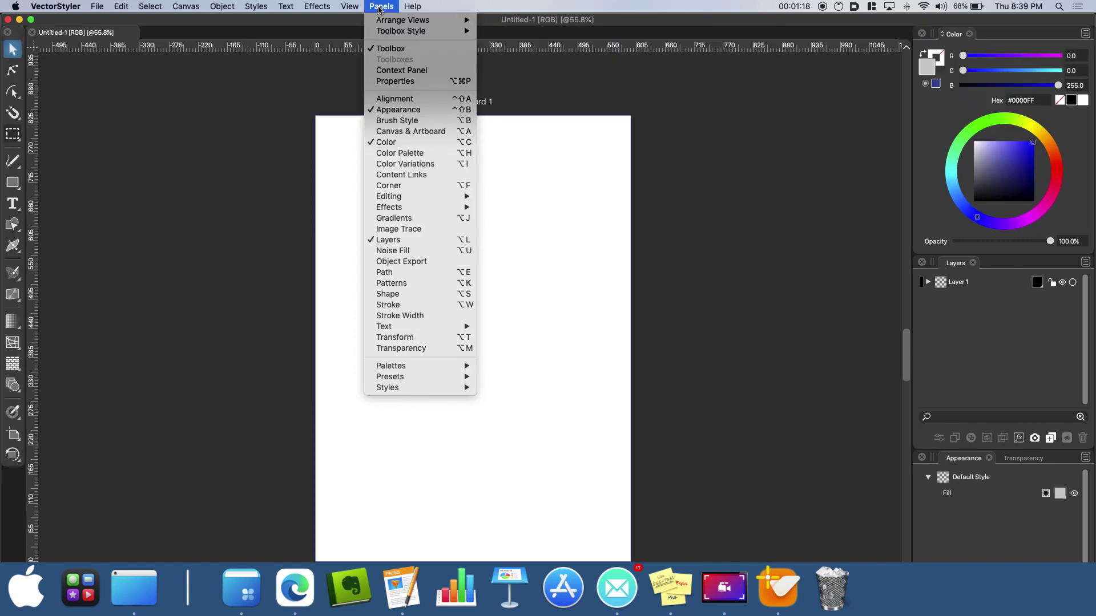
pyautogui.click(398, 71)
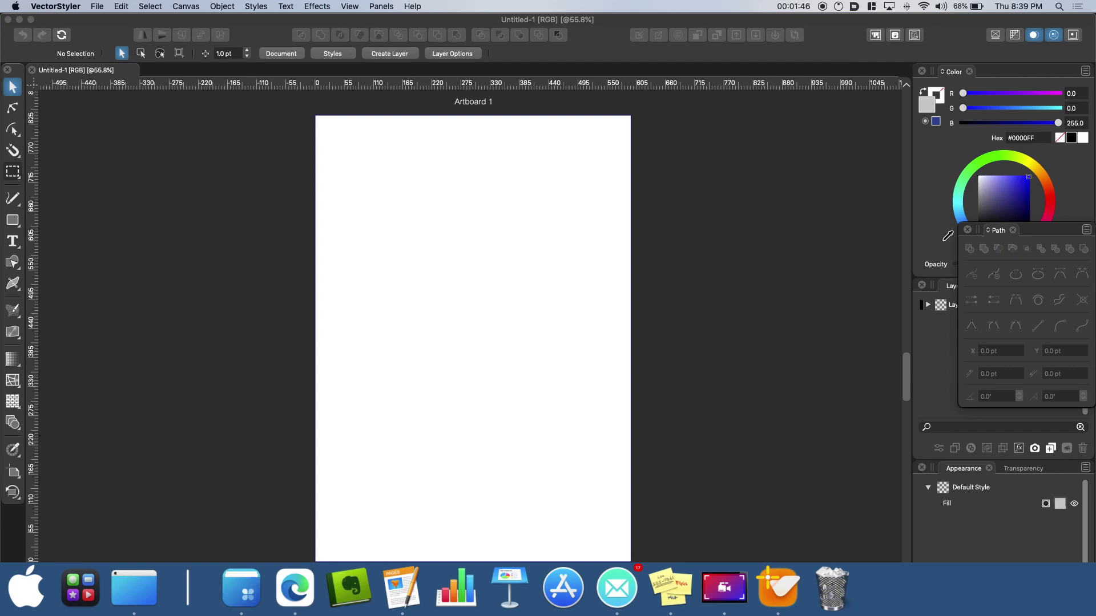
# Float the Path panel beside the artboard, move Libraries lower, and dock Layers below Sheets
pyautogui.moveTo(1031, 232); pyautogui.dragTo(707, 225)
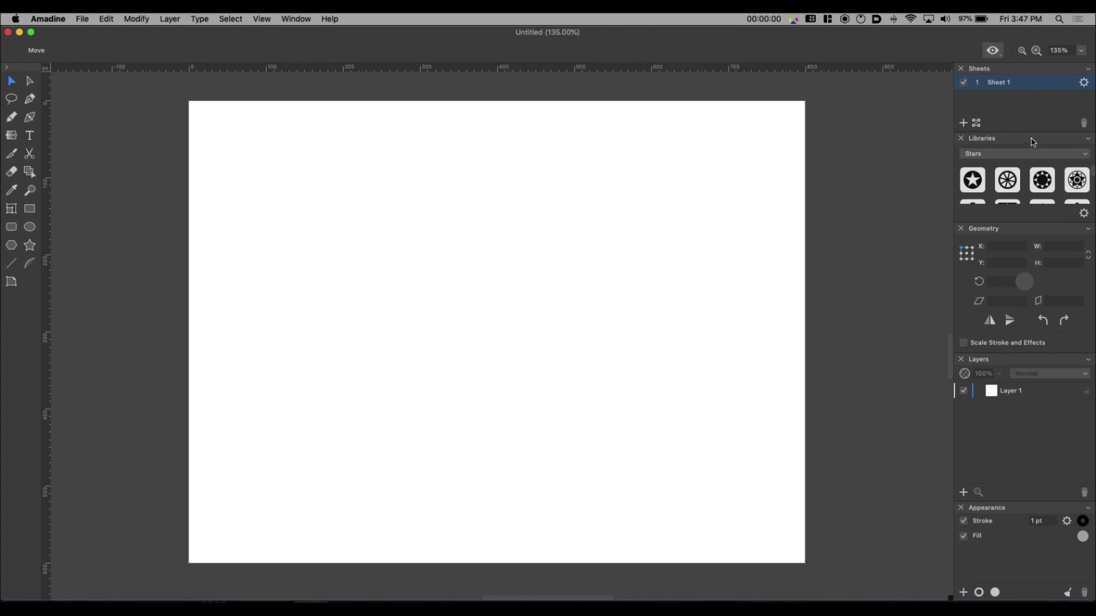
pyautogui.moveTo(1033, 144); pyautogui.dragTo(1023, 372)
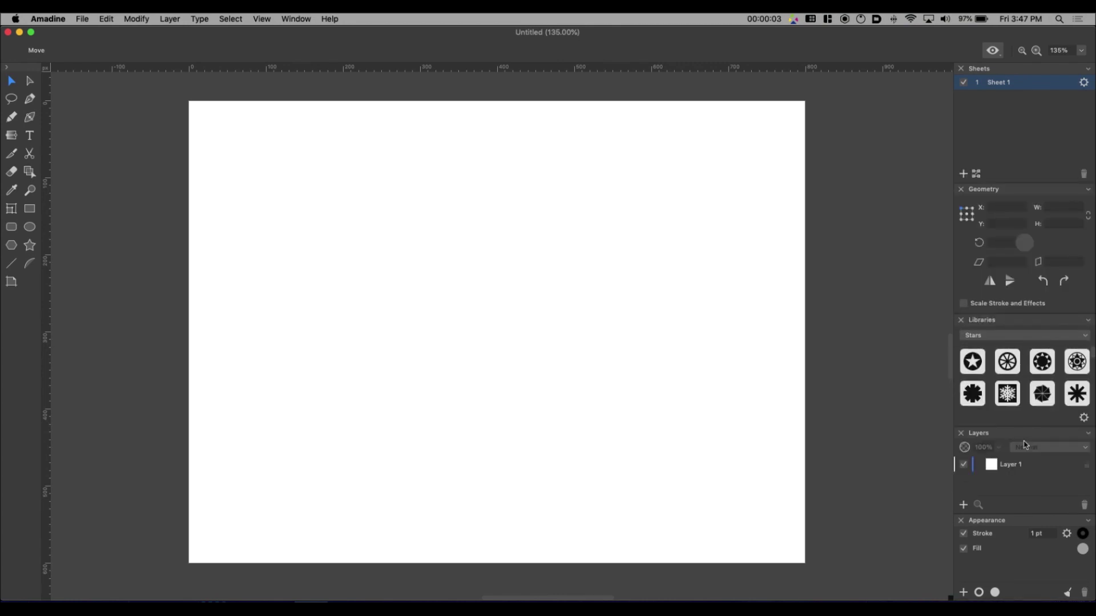
pyautogui.moveTo(1024, 434); pyautogui.dragTo(1032, 181)
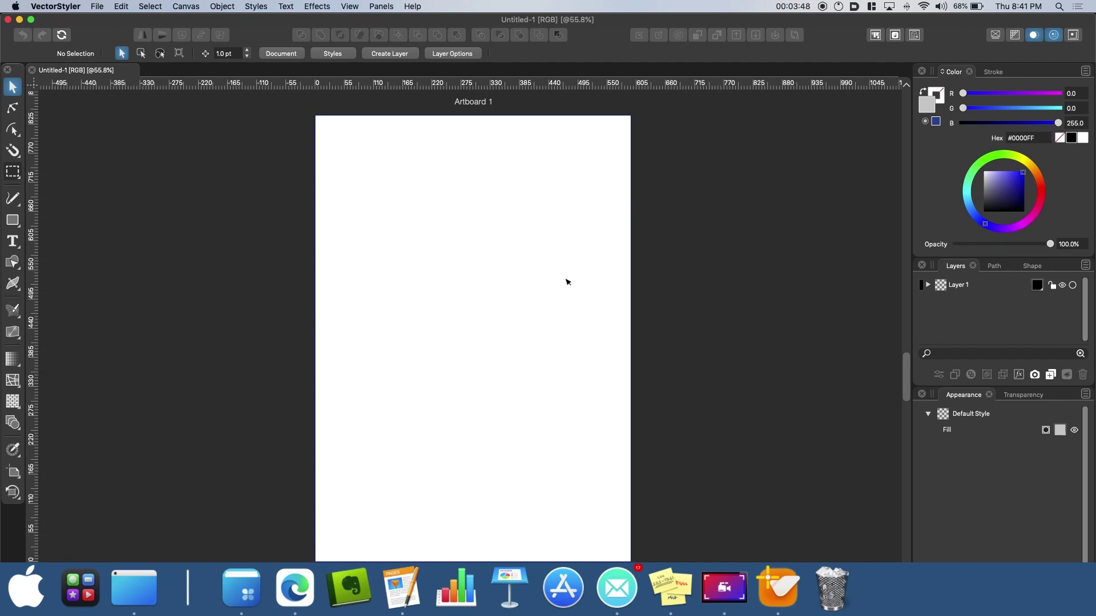
# Save the current panel layout to a named workspace file in Documents
pyautogui.click(61, 5)
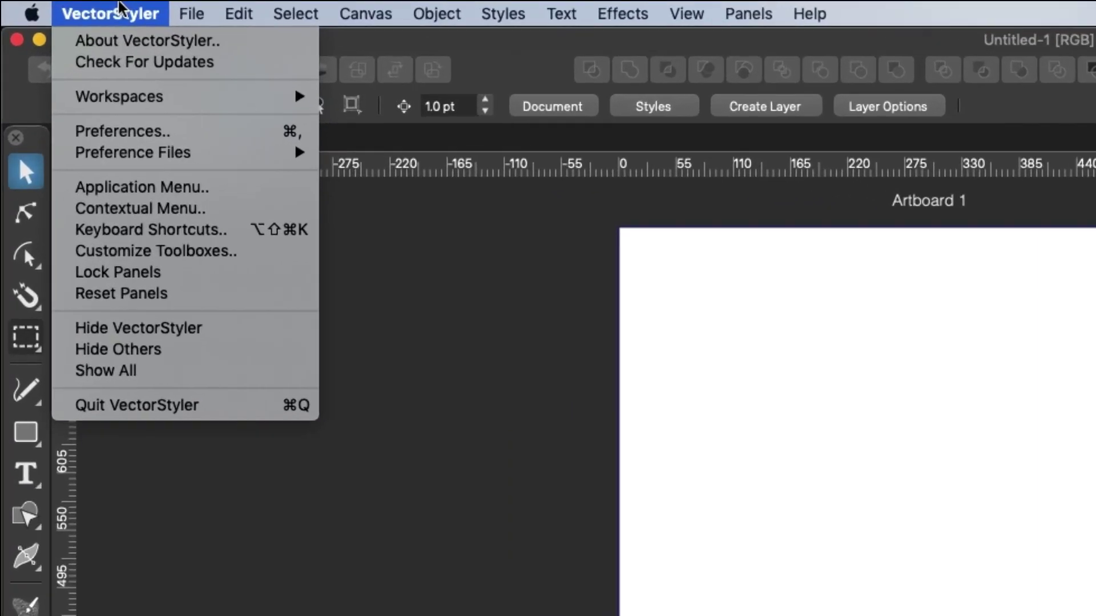
pyautogui.moveTo(140, 97)
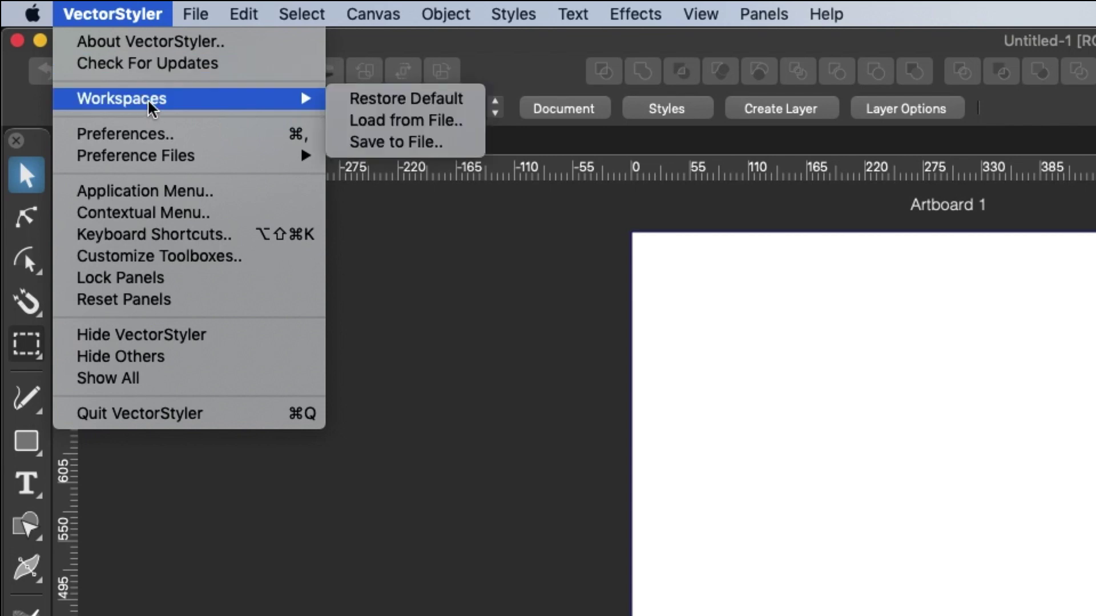
pyautogui.click(446, 148)
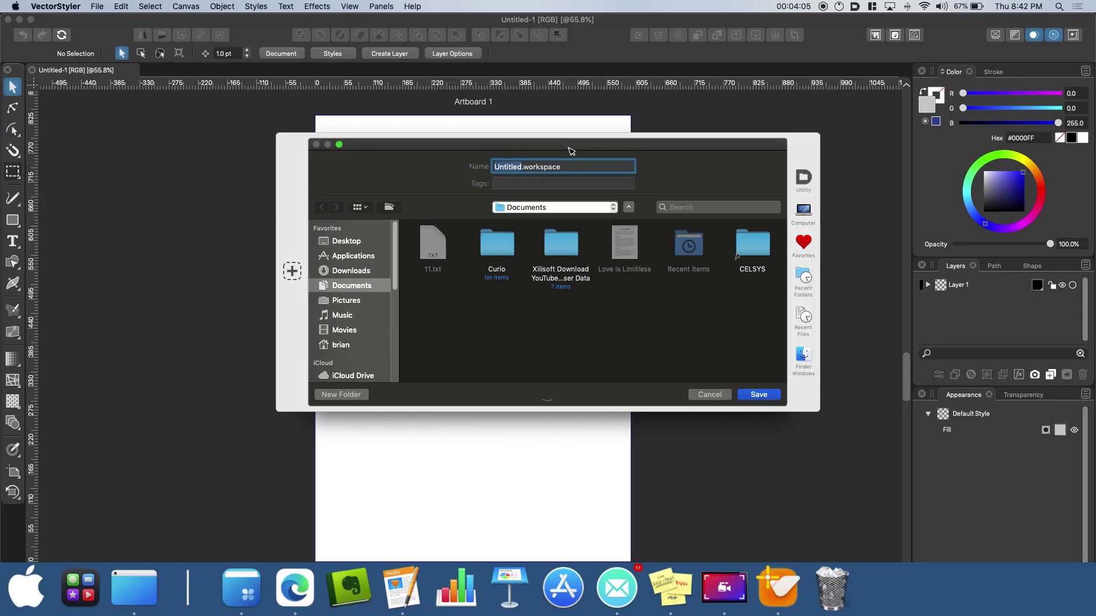
pyautogui.write("Brian's W")
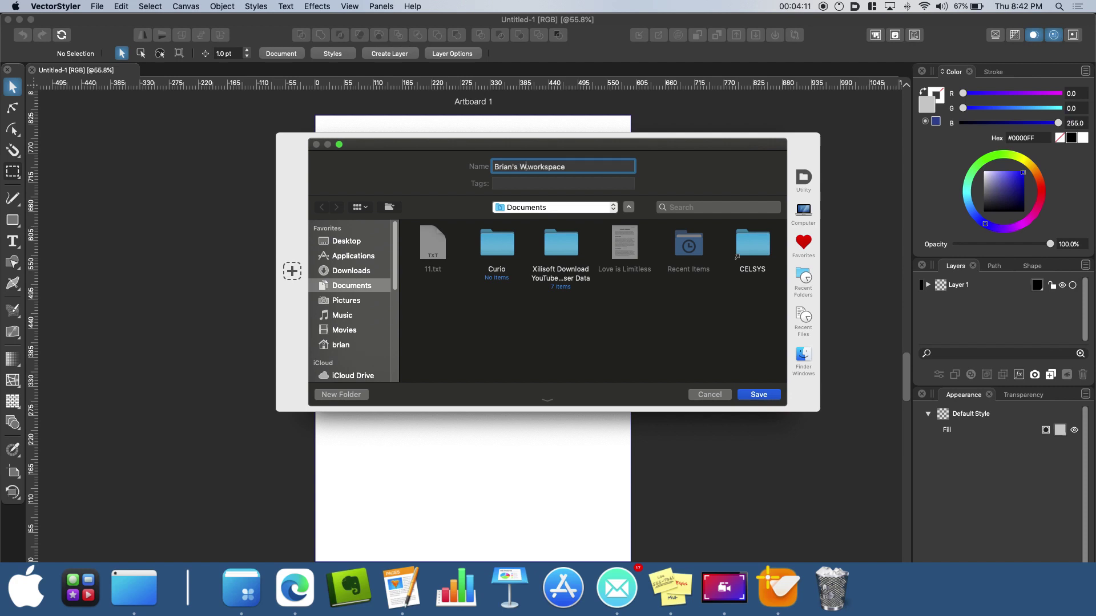
pyautogui.write('orkspace')
pyautogui.click(760, 399)
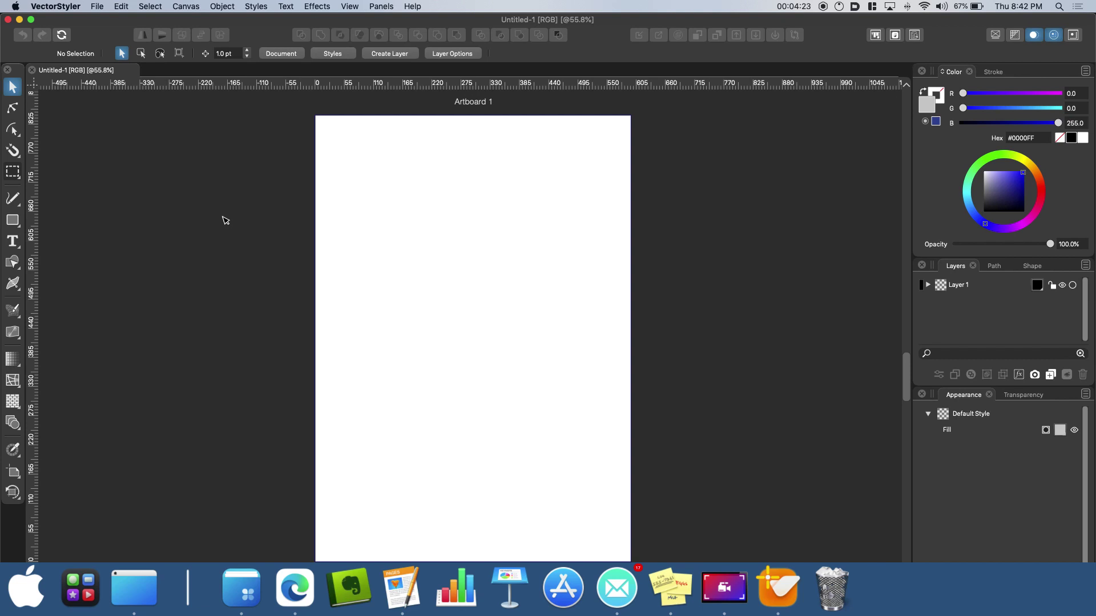
# Save the workspace layout to a file again via Workspaces > Save to File
pyautogui.click(94, 4)
pyautogui.click(223, 25)
pyautogui.click(49, 6)
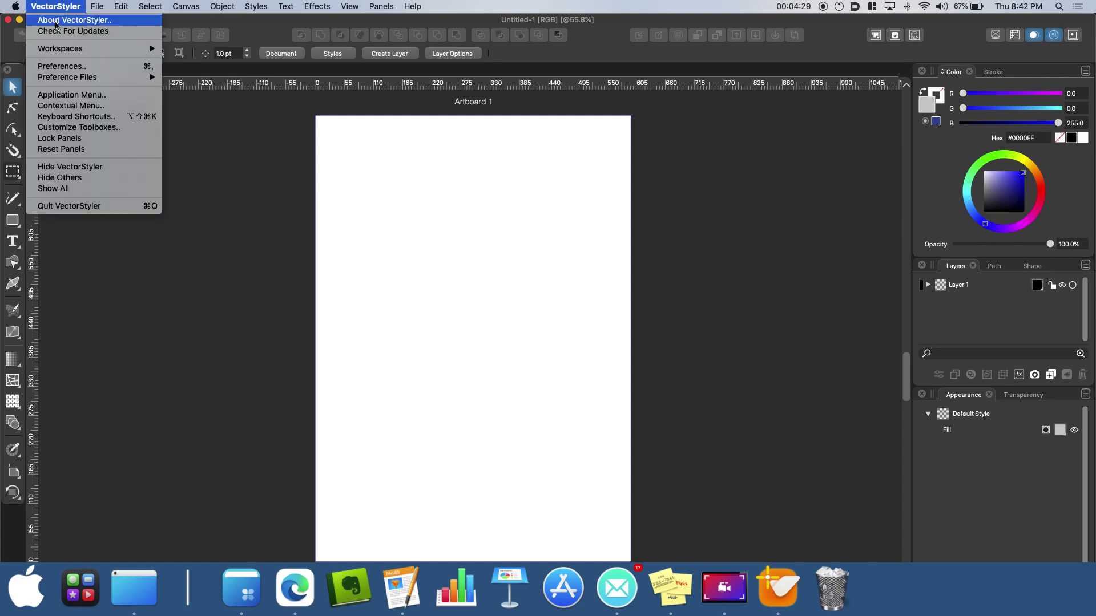
pyautogui.moveTo(64, 48)
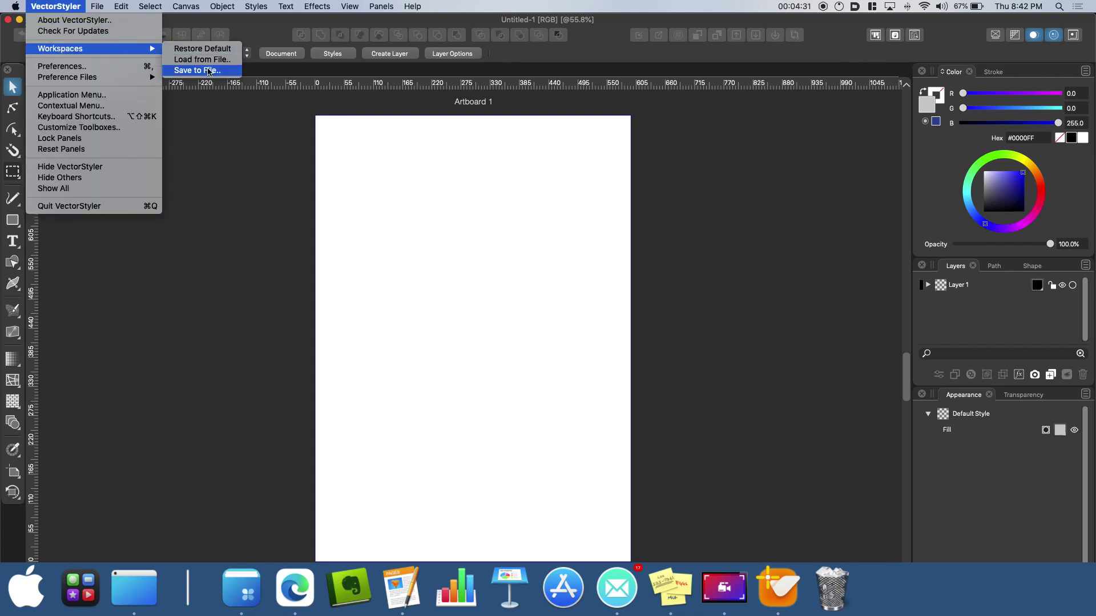
pyautogui.click(204, 70)
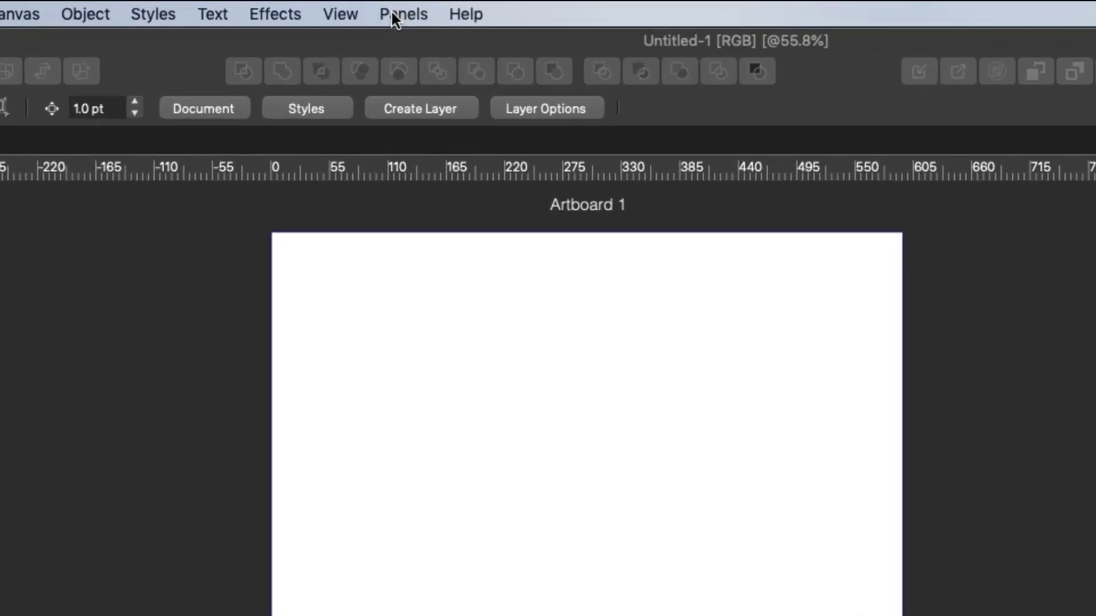
# Switch the toolbox style to Small Toolbox Icons, giving a compact two-column strip
pyautogui.click(391, 9)
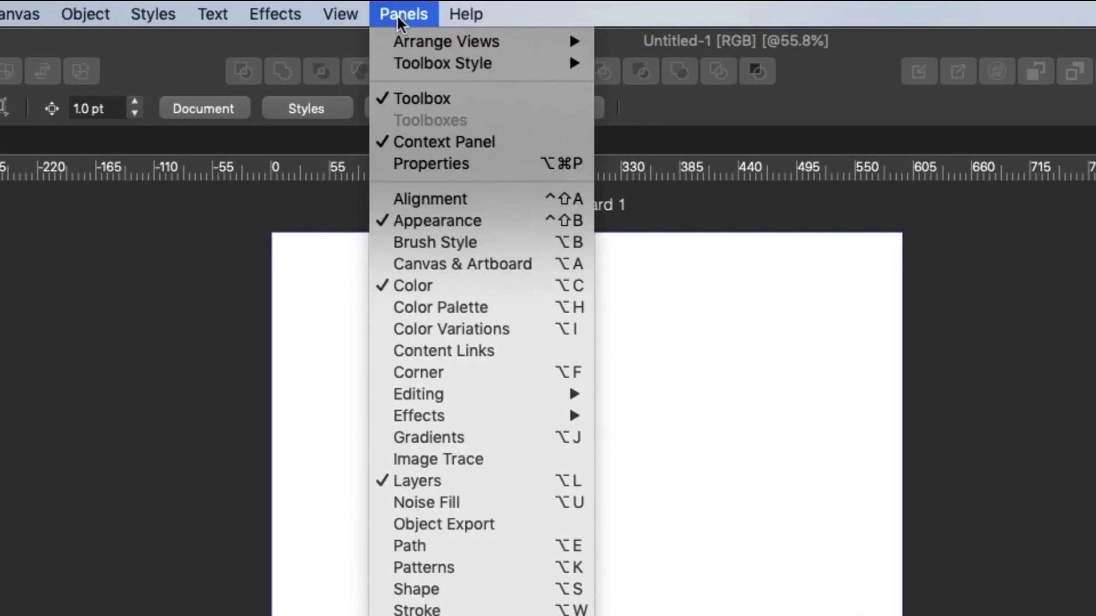
pyautogui.moveTo(423, 57)
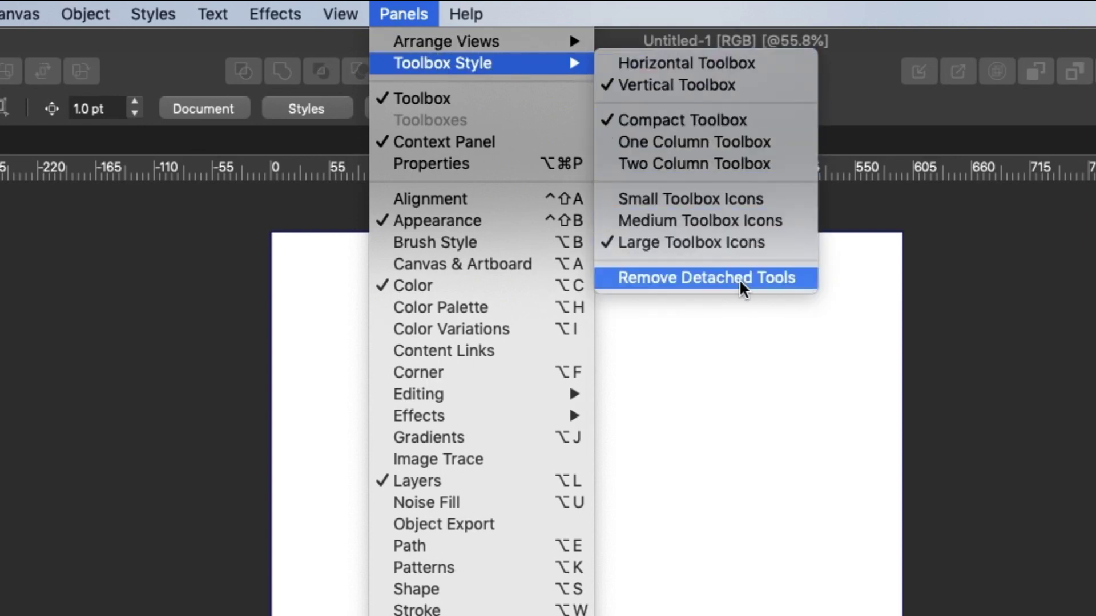
pyautogui.click(744, 200)
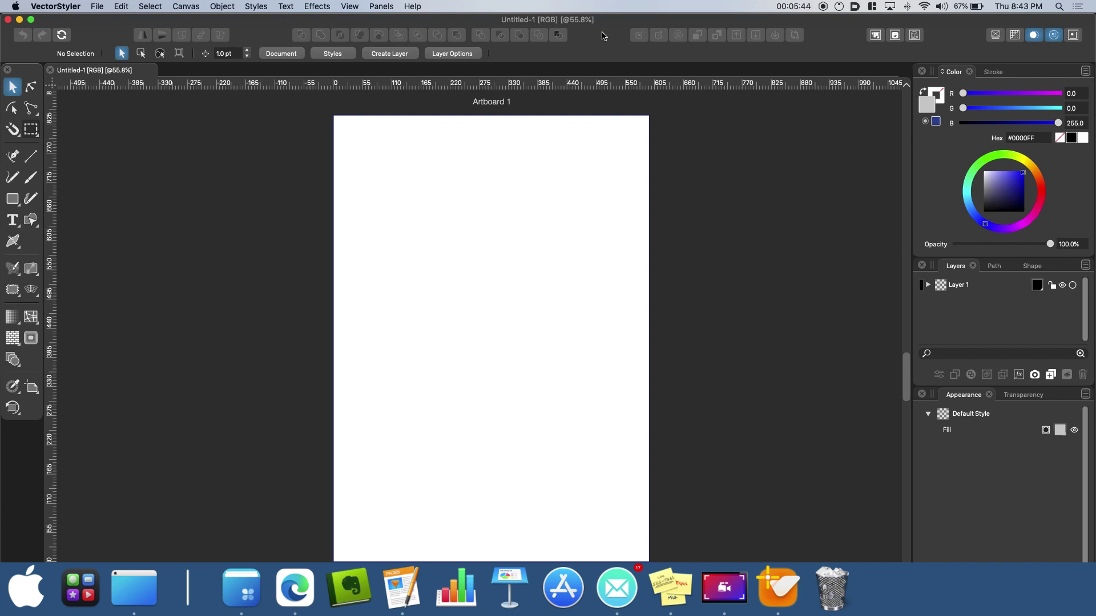
pyautogui.click(63, 8)
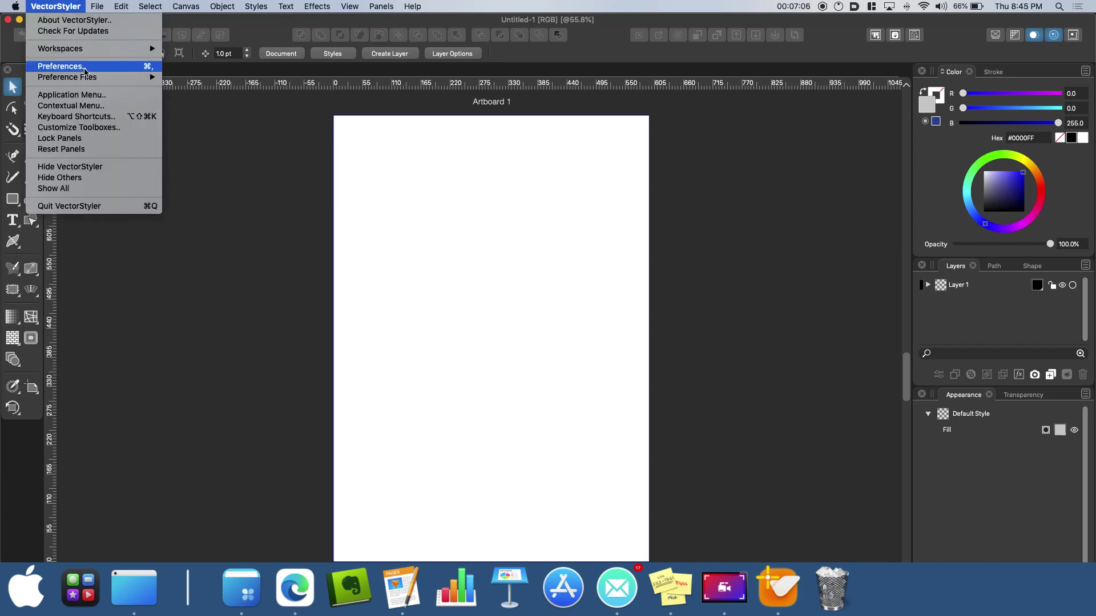
# Change the Preferences UI Style from Dark to Light Gray and confirm with Ok
pyautogui.click(84, 69)
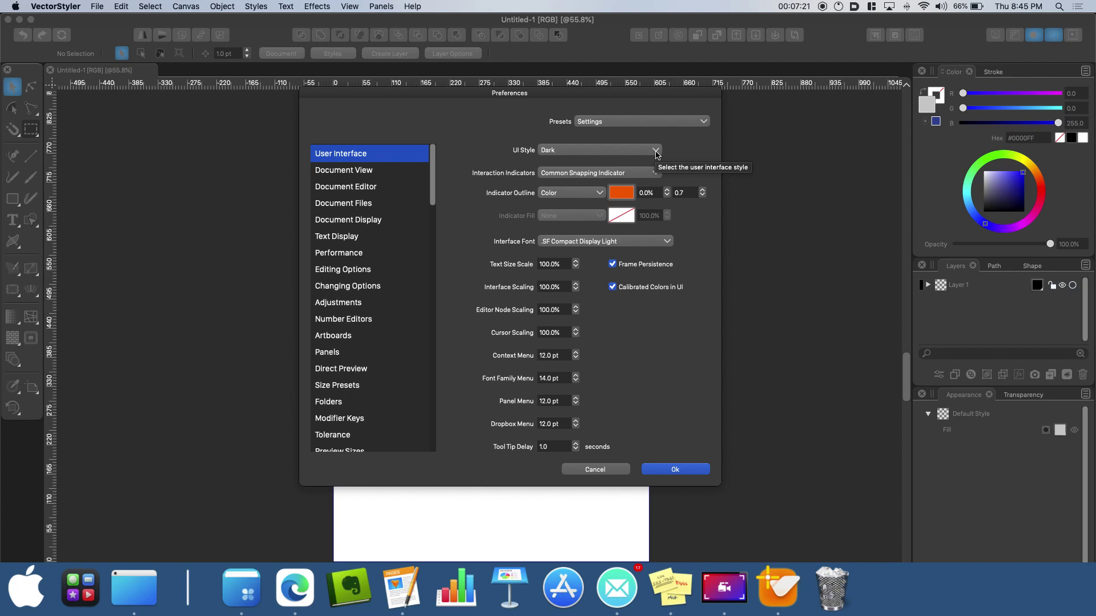
pyautogui.click(657, 151)
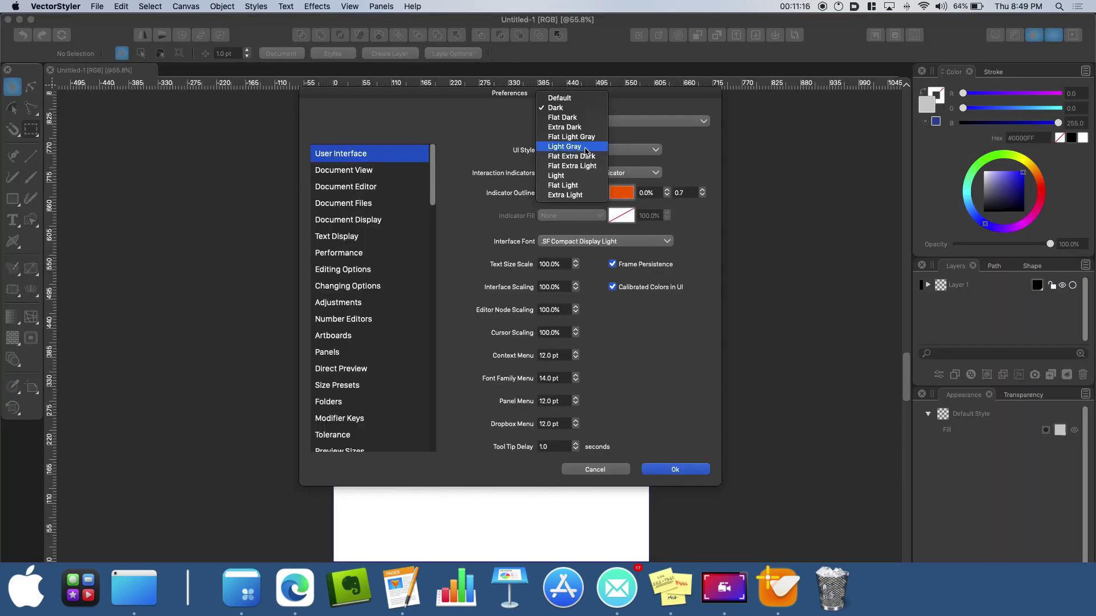
pyautogui.click(588, 152)
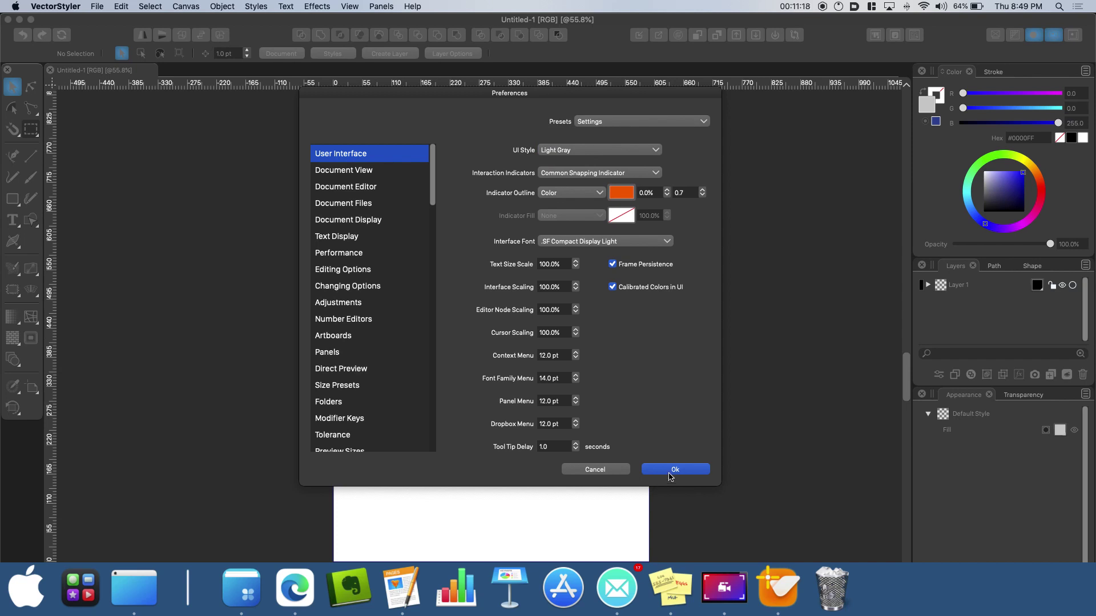
pyautogui.click(671, 474)
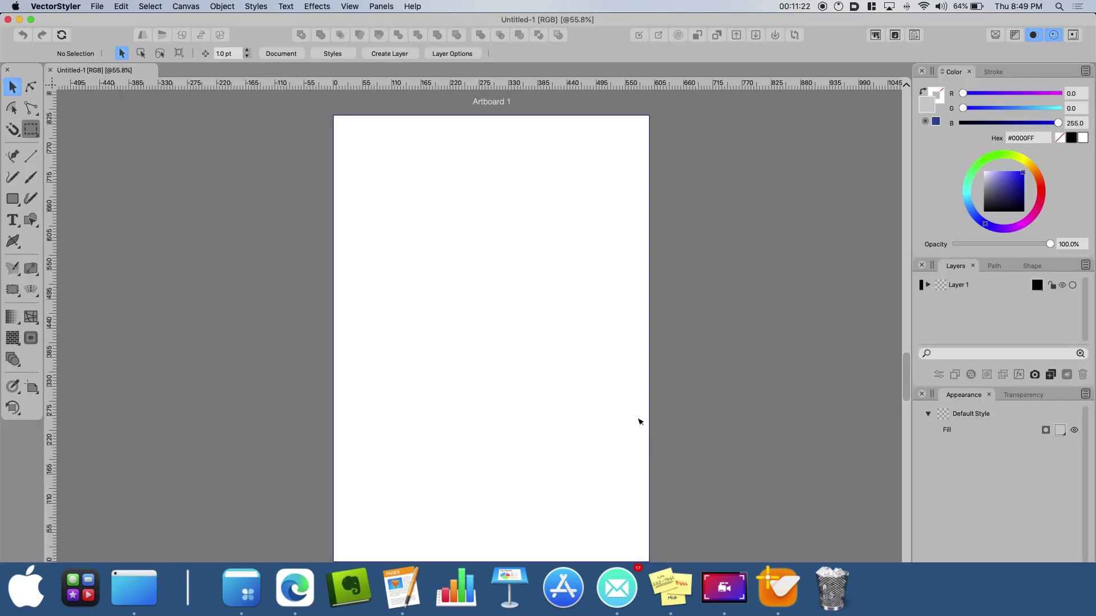
pyautogui.click(12, 177)
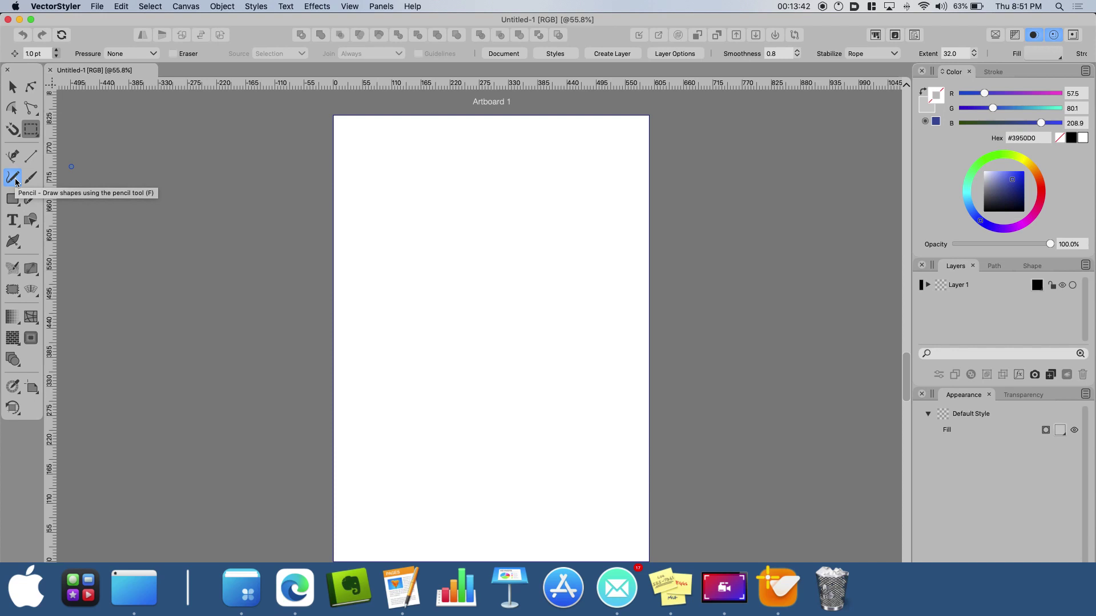
# Open the pencil settings, move them aside, and draw three freehand curves including S and Z shapes
pyautogui.doubleClick(14, 180)
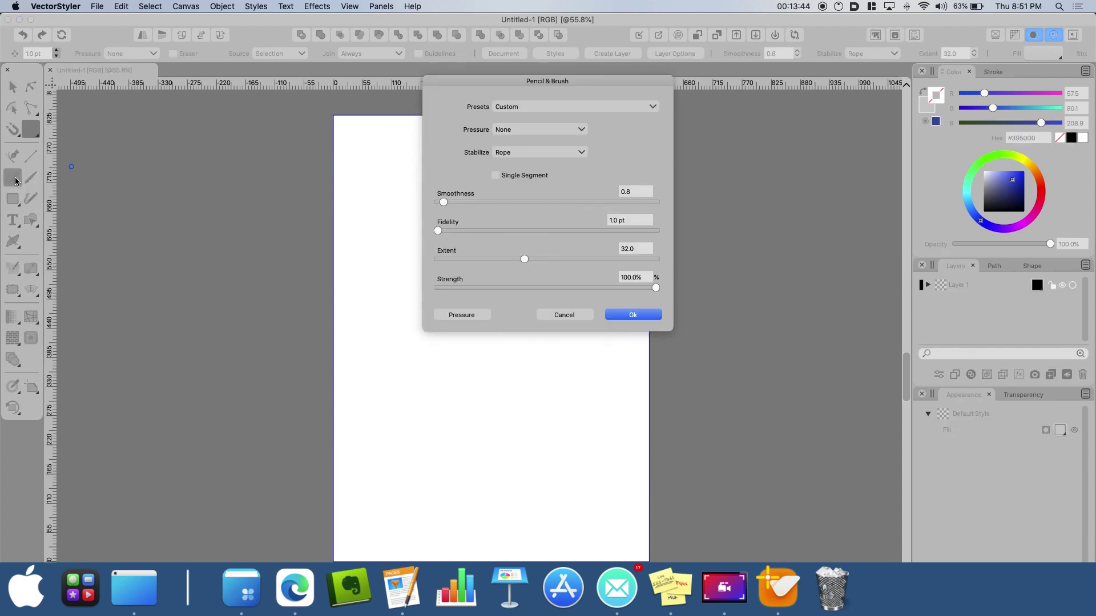
pyautogui.moveTo(489, 81)
pyautogui.mouseDown()
pyautogui.moveTo(371, 112)
pyautogui.moveTo(335, 140)
pyautogui.mouseUp()
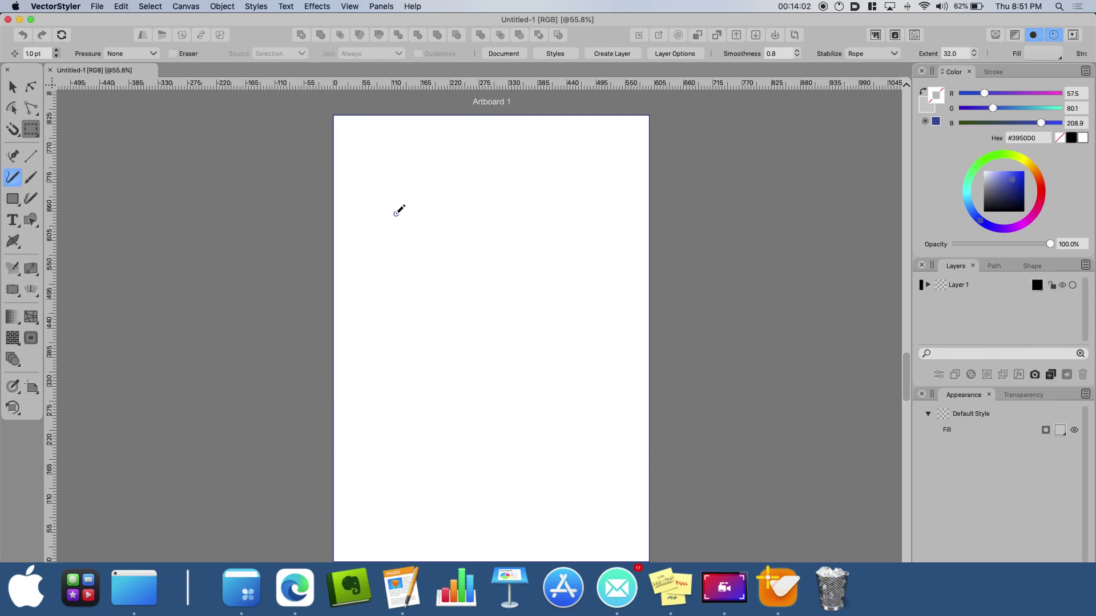
pyautogui.moveTo(396, 210)
pyautogui.mouseDown()
pyautogui.moveTo(445, 187)
pyautogui.moveTo(453, 224)
pyautogui.moveTo(415, 270)
pyautogui.moveTo(516, 307)
pyautogui.moveTo(499, 368)
pyautogui.moveTo(415, 384)
pyautogui.moveTo(472, 456)
pyautogui.moveTo(562, 384)
pyautogui.moveTo(595, 307)
pyautogui.mouseUp()
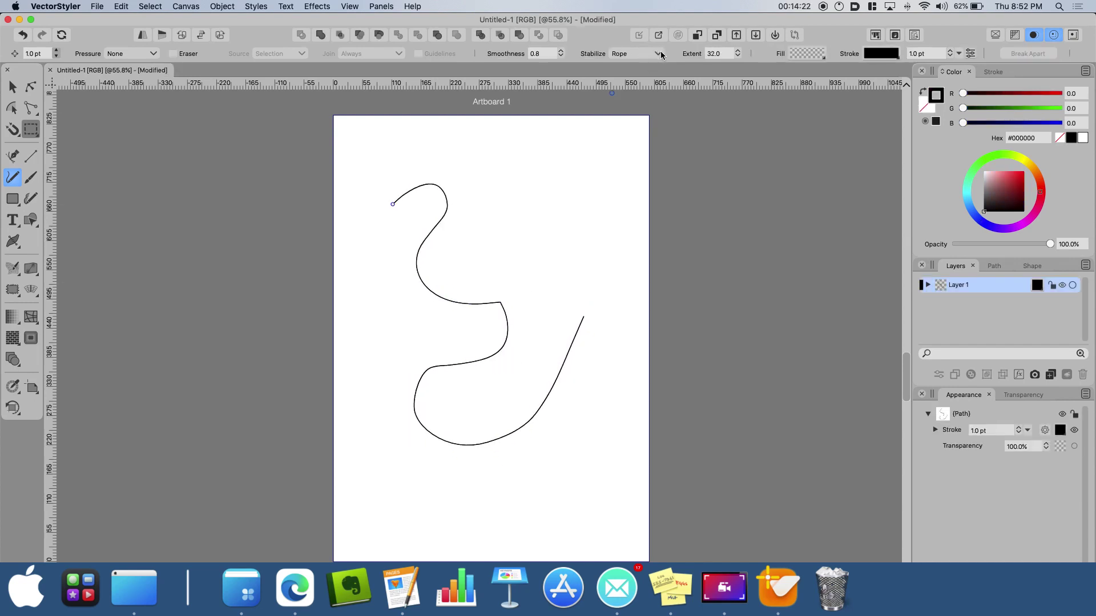
pyautogui.click(661, 54)
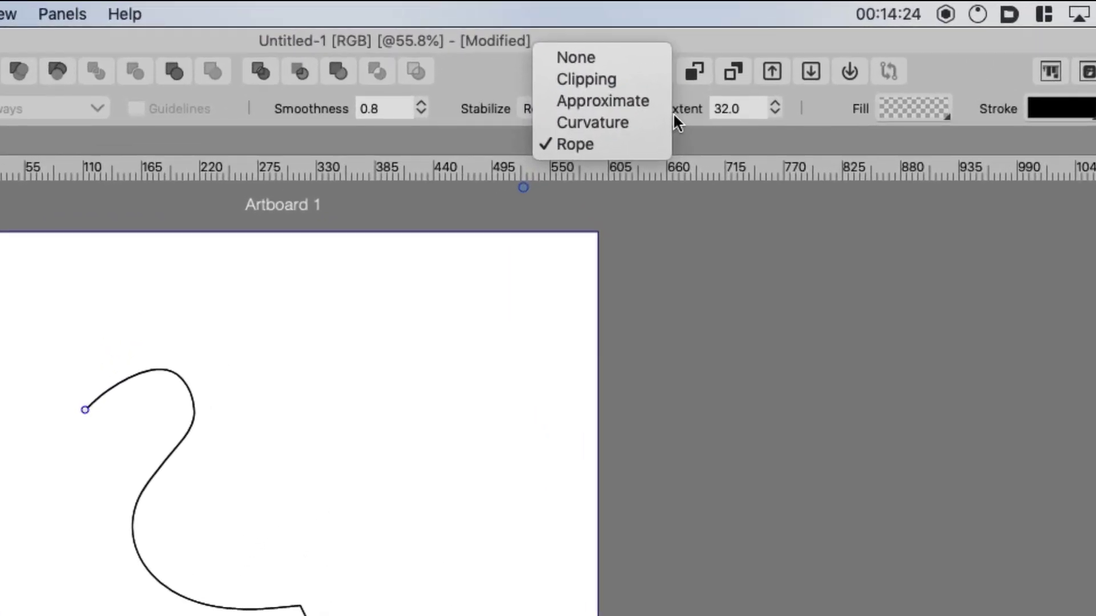
pyautogui.moveTo(484, 161)
pyautogui.mouseDown()
pyautogui.moveTo(538, 166)
pyautogui.moveTo(489, 232)
pyautogui.moveTo(579, 221)
pyautogui.mouseUp()
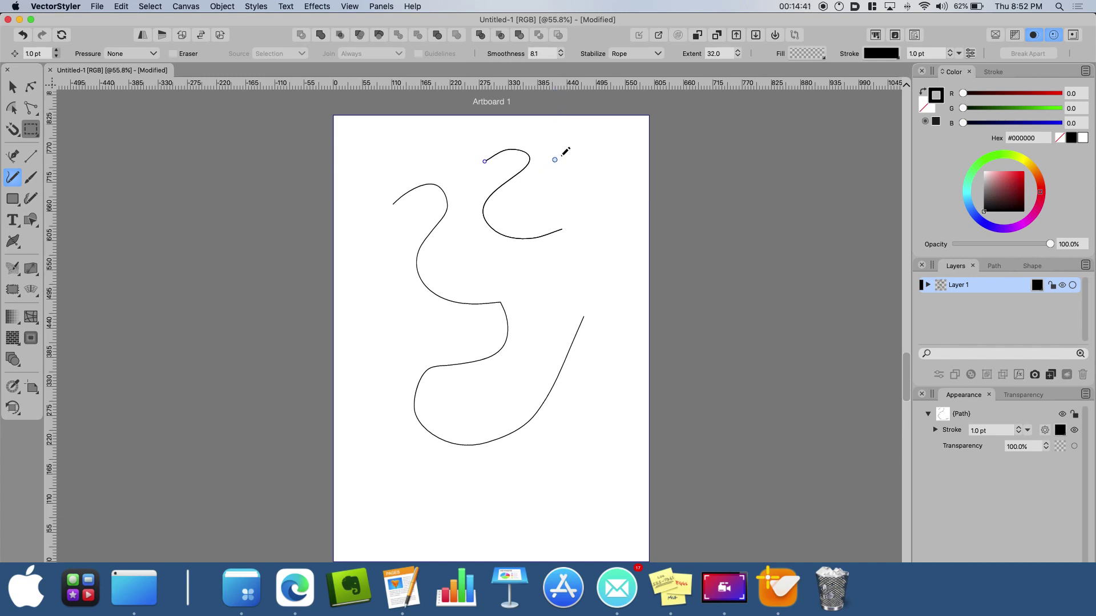
pyautogui.moveTo(565, 152)
pyautogui.mouseDown()
pyautogui.moveTo(598, 158)
pyautogui.moveTo(579, 179)
pyautogui.moveTo(548, 181)
pyautogui.mouseUp()
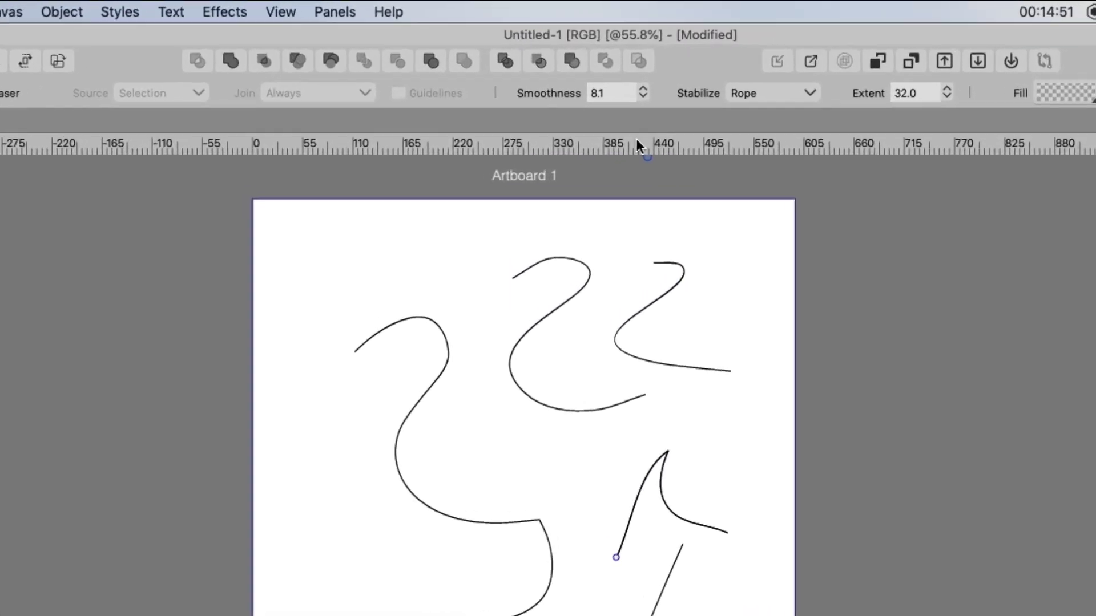
# Lower pencil Smoothness to 1, draw a short fourth stroke, and marquee-select all four curves
pyautogui.click(657, 103)
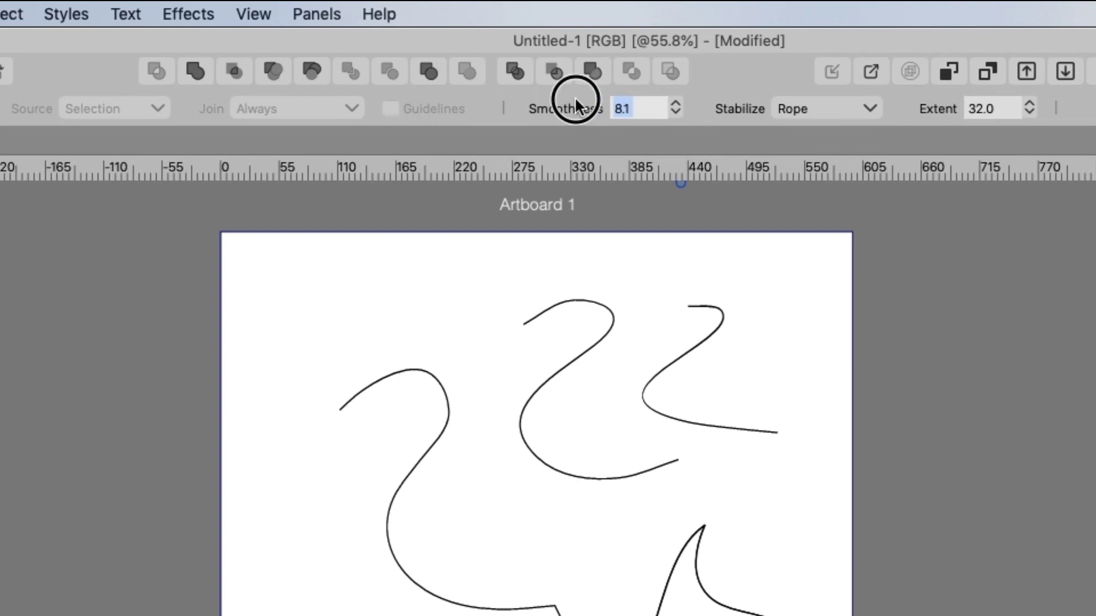
pyautogui.write('1')
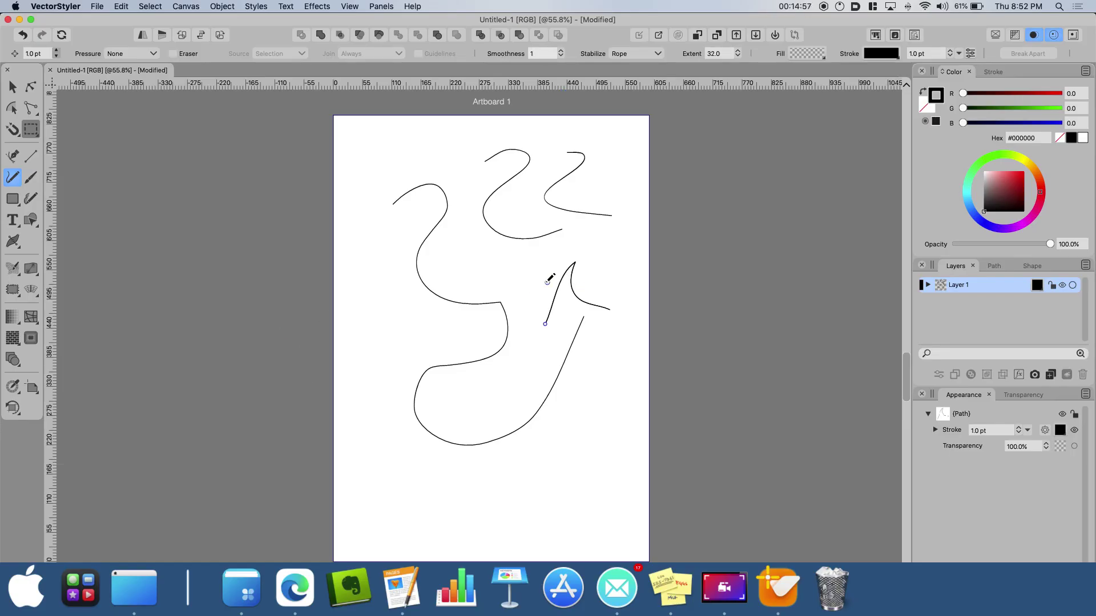
pyautogui.moveTo(511, 296)
pyautogui.mouseDown()
pyautogui.moveTo(518, 260)
pyautogui.moveTo(539, 239)
pyautogui.moveTo(521, 252)
pyautogui.moveTo(544, 306)
pyautogui.mouseUp()
pyautogui.moveTo(354, 135)
pyautogui.mouseDown()
pyautogui.moveTo(384, 212)
pyautogui.moveTo(582, 436)
pyautogui.moveTo(648, 482)
pyautogui.mouseUp()
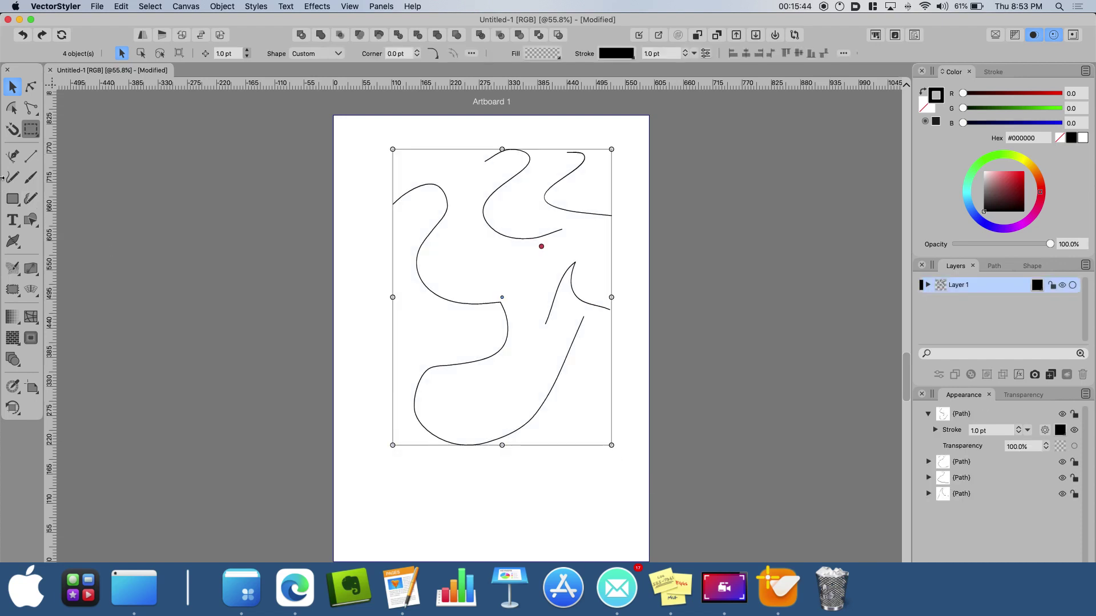
# Draw a pencil stroke across the existing paths and toggle the Eraser option off and on
pyautogui.click(12, 177)
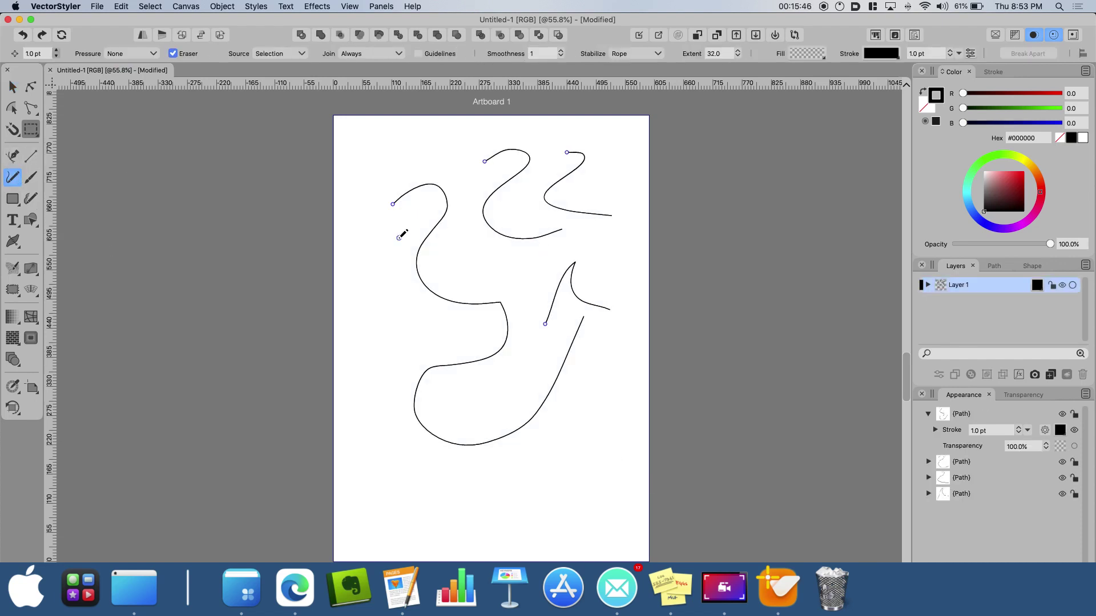
pyautogui.moveTo(400, 238)
pyautogui.mouseDown()
pyautogui.moveTo(571, 182)
pyautogui.moveTo(589, 213)
pyautogui.moveTo(569, 312)
pyautogui.moveTo(575, 363)
pyautogui.moveTo(547, 397)
pyautogui.moveTo(487, 391)
pyautogui.moveTo(400, 343)
pyautogui.mouseUp()
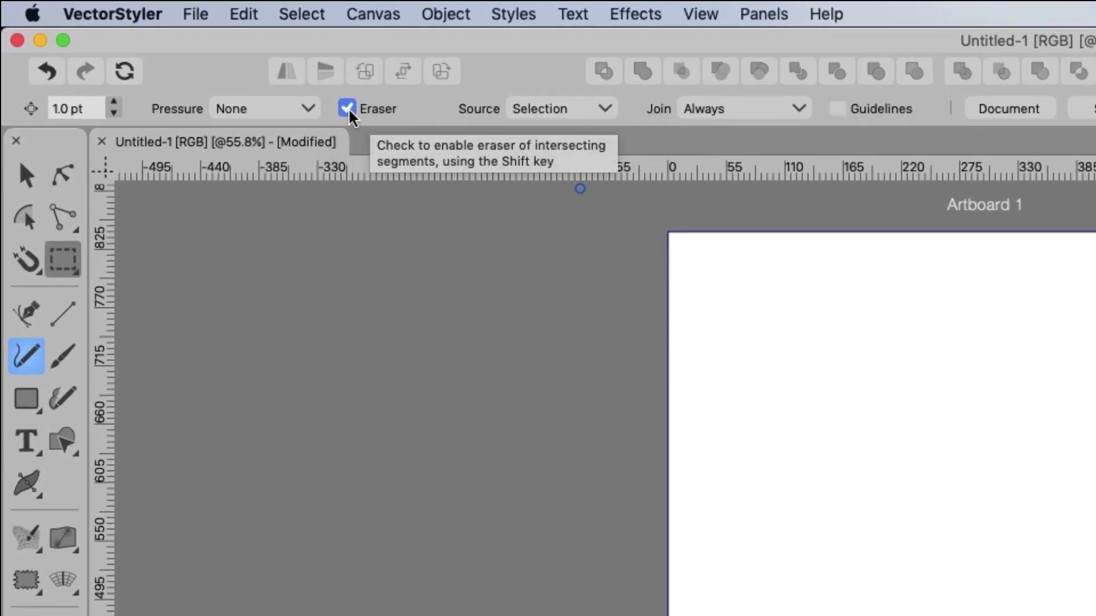
pyautogui.click(347, 109)
pyautogui.click(352, 109)
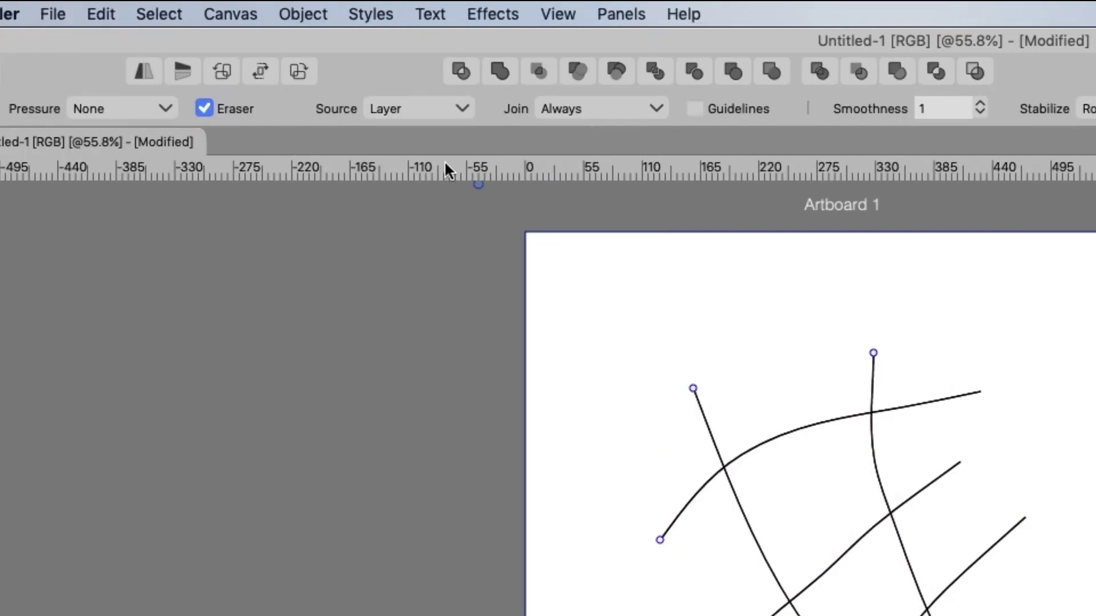
# Set the erasing Source to Canvas and trim the overhanging line and curve ends
pyautogui.click(470, 109)
pyautogui.click(446, 124)
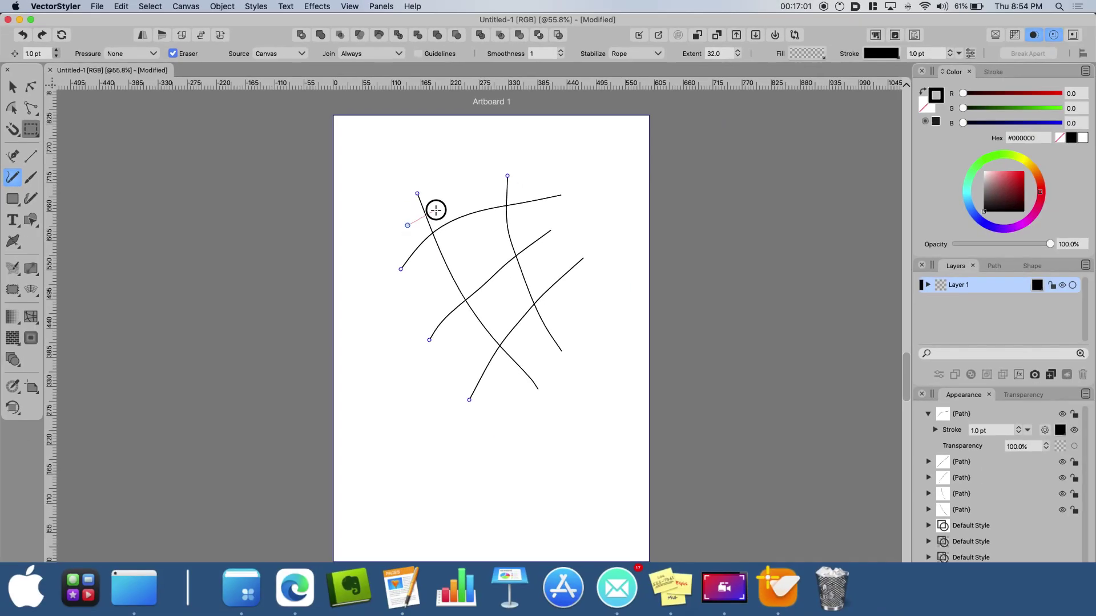
pyautogui.moveTo(807, 379); pyautogui.dragTo(815, 385)
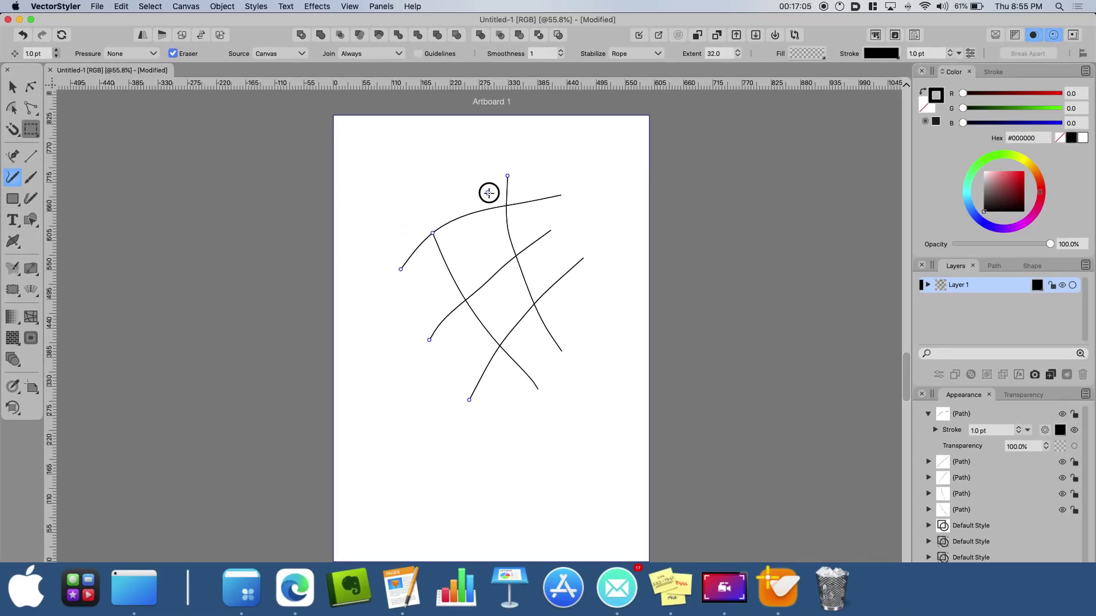
pyautogui.moveTo(488, 193)
pyautogui.mouseDown()
pyautogui.moveTo(544, 193)
pyautogui.moveTo(529, 230)
pyautogui.mouseUp()
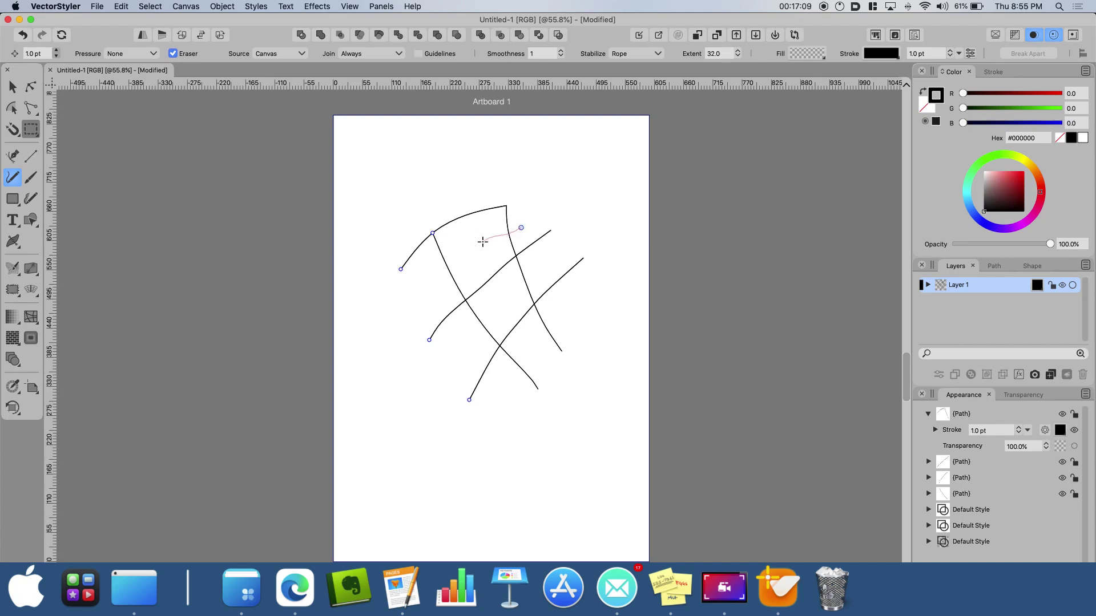
pyautogui.click(30, 107)
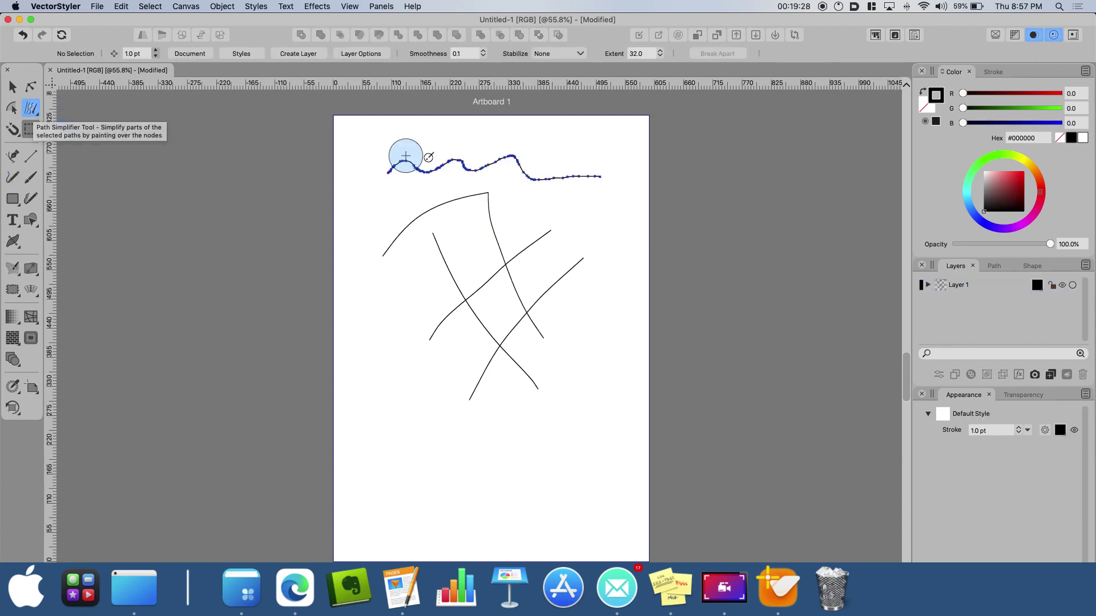
# Run the Simplifier over the wavy top line's left end and middle to soften its bends
pyautogui.moveTo(404, 154)
pyautogui.mouseDown()
pyautogui.moveTo(440, 168)
pyautogui.moveTo(511, 162)
pyautogui.mouseUp()
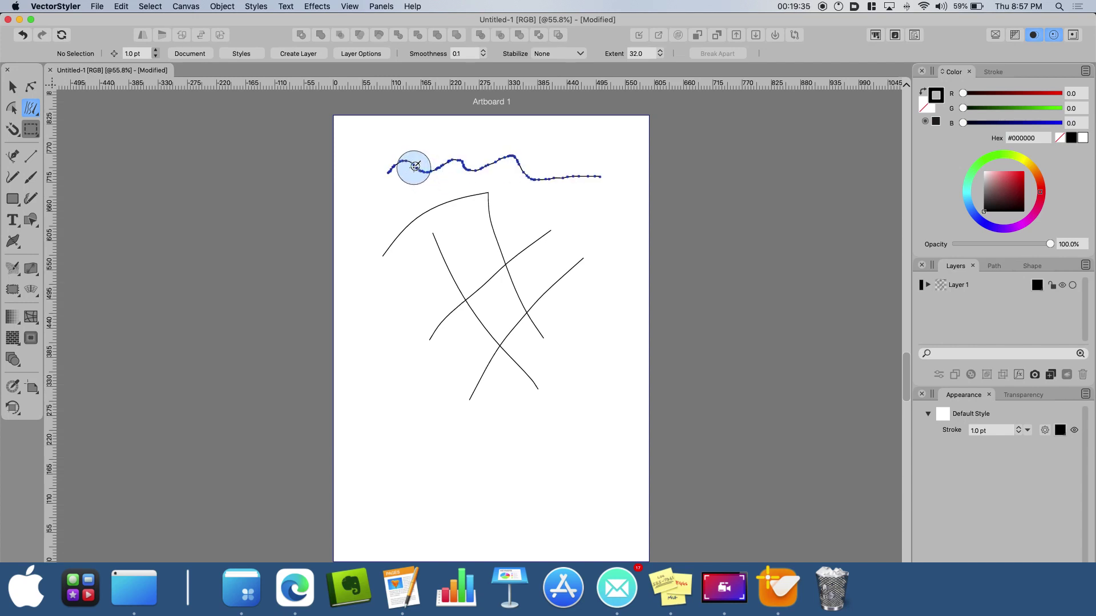
pyautogui.moveTo(406, 166); pyautogui.dragTo(518, 160)
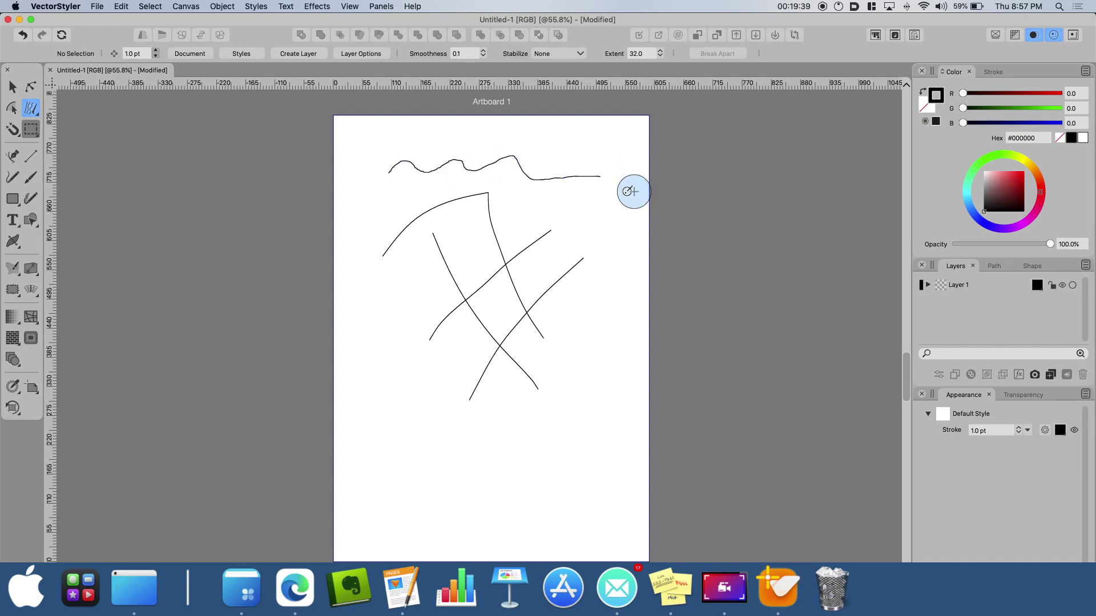
pyautogui.moveTo(400, 167); pyautogui.dragTo(469, 163)
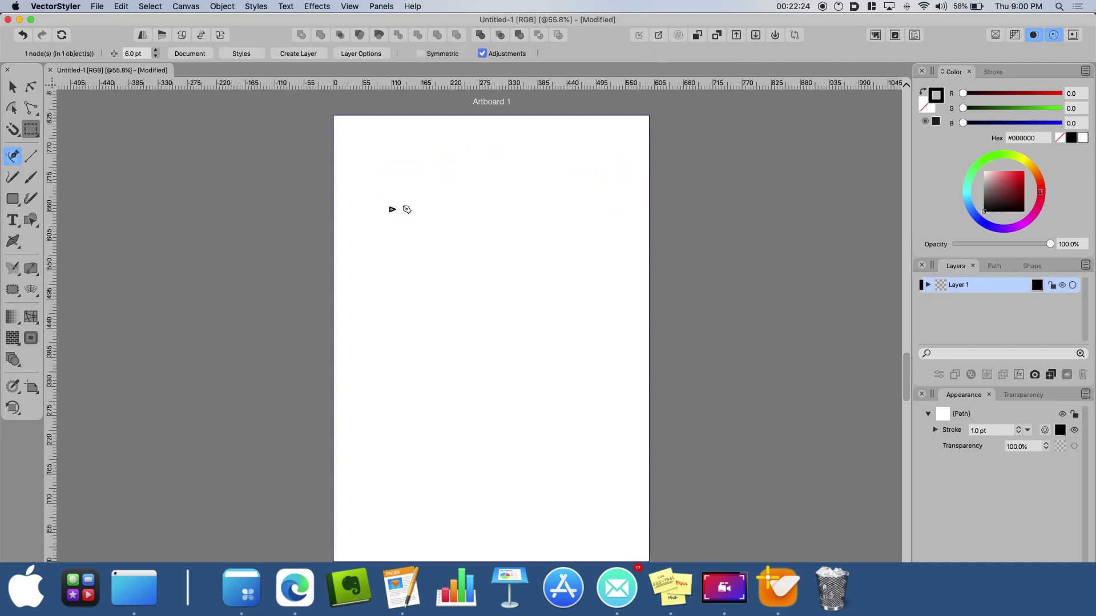
# Draw a five-anchor curved crescent path with the Pen tool, closing it on its starting point
pyautogui.moveTo(391, 209); pyautogui.dragTo(431, 203)
pyautogui.moveTo(508, 194); pyautogui.dragTo(588, 211)
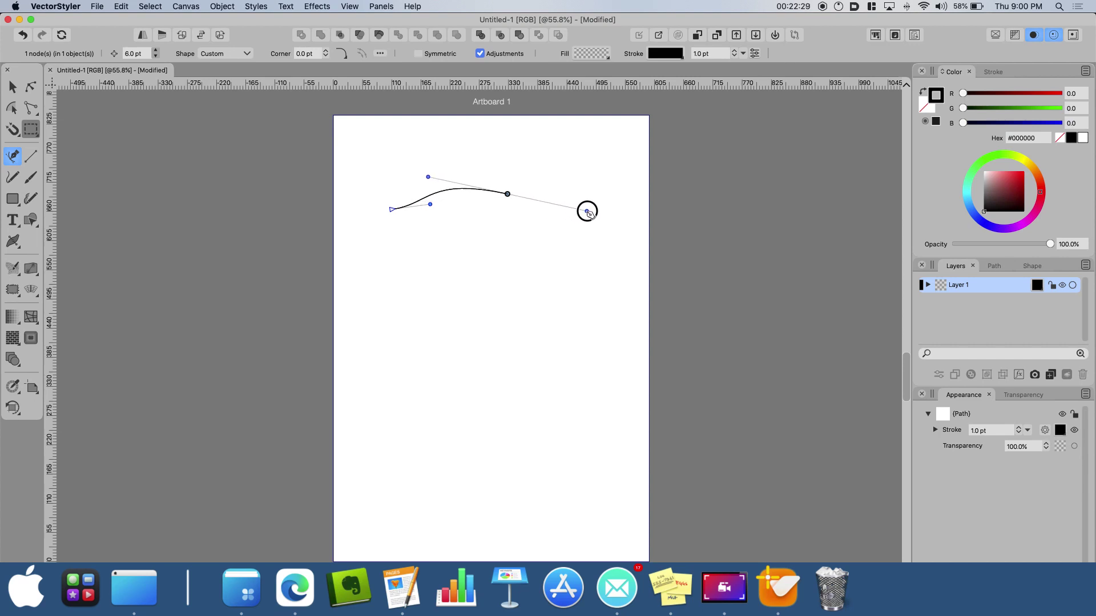
pyautogui.moveTo(544, 305); pyautogui.dragTo(525, 327)
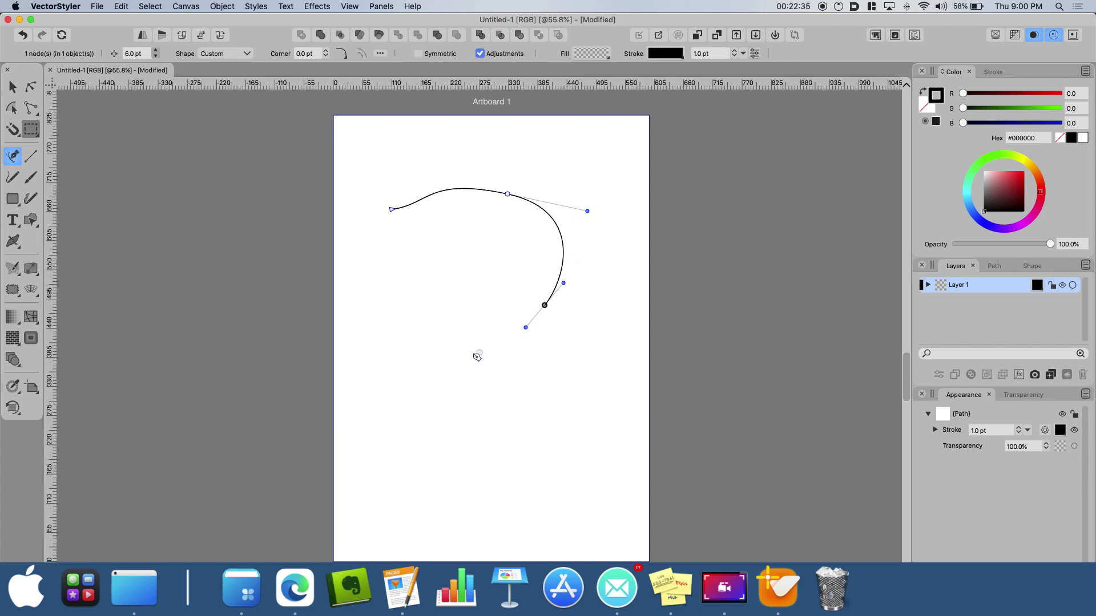
pyautogui.moveTo(456, 352); pyautogui.dragTo(400, 346)
pyautogui.moveTo(483, 283); pyautogui.dragTo(490, 302)
pyautogui.moveTo(392, 209); pyautogui.dragTo(481, 196)
pyautogui.press('a')
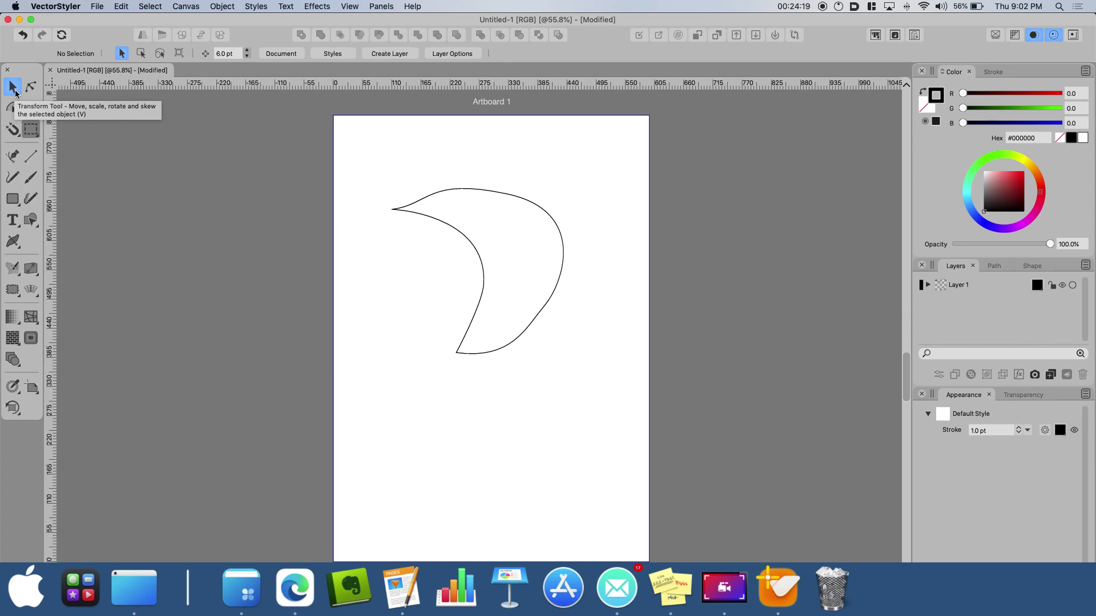
# Select the crescent, shrink it from a corner, and slant it sideways
pyautogui.click(12, 88)
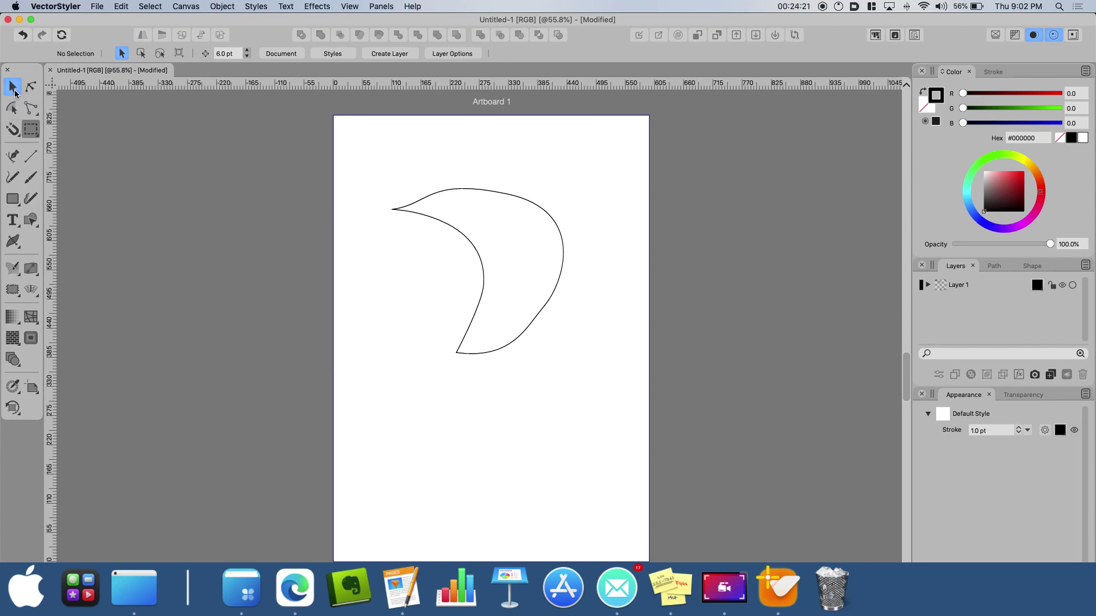
pyautogui.click(472, 190)
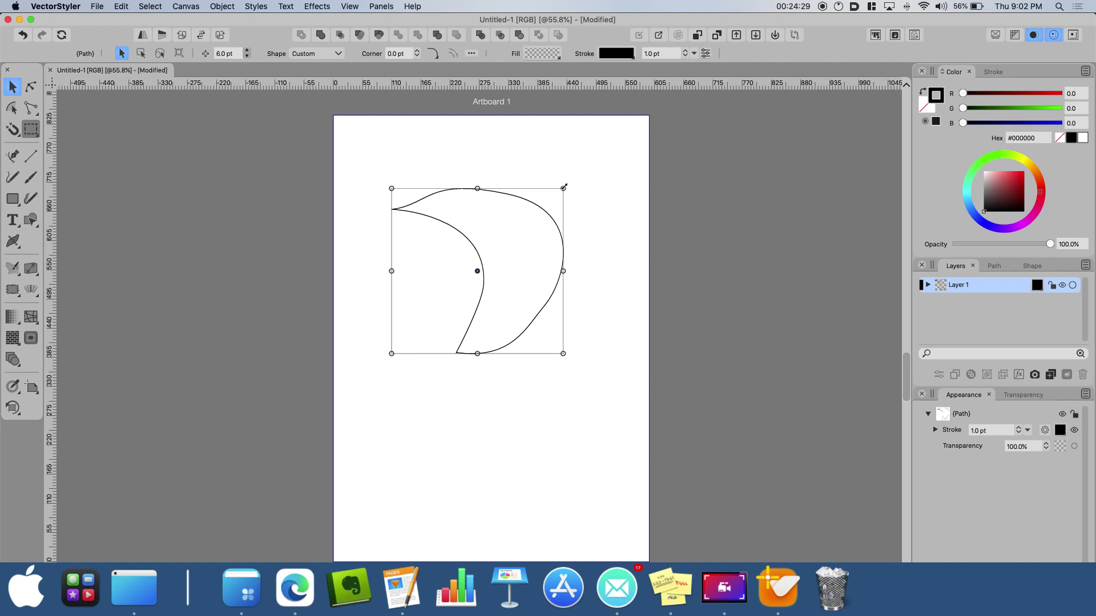
pyautogui.moveTo(564, 187); pyautogui.dragTo(545, 206)
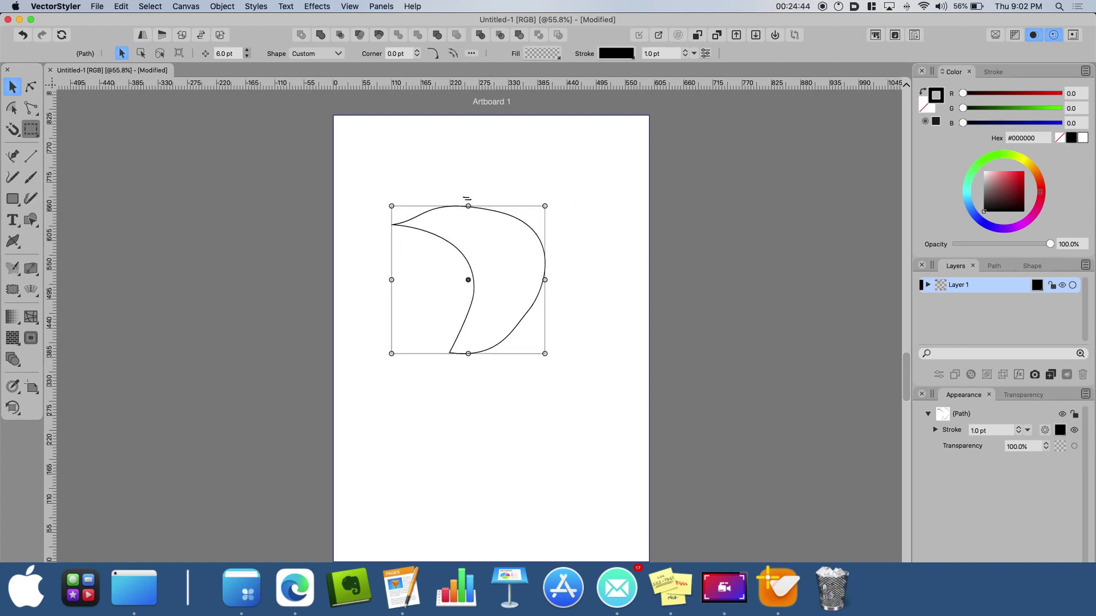
pyautogui.moveTo(467, 198); pyautogui.dragTo(391, 207)
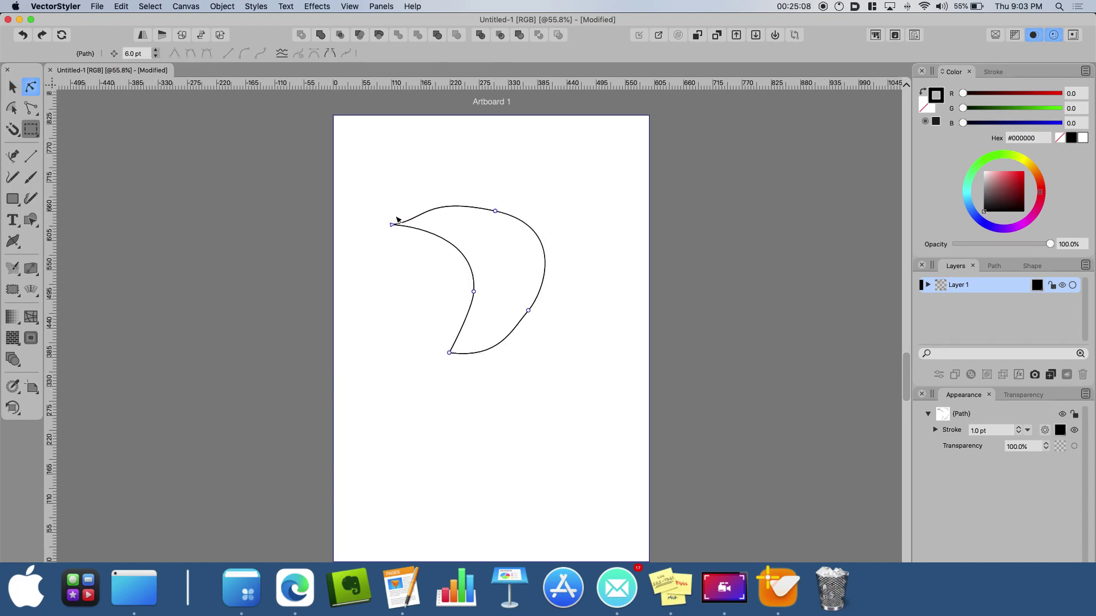
# Move the crescent's left end node, re-angle the top node's handle, and box-select the left end nodes
pyautogui.click(392, 225)
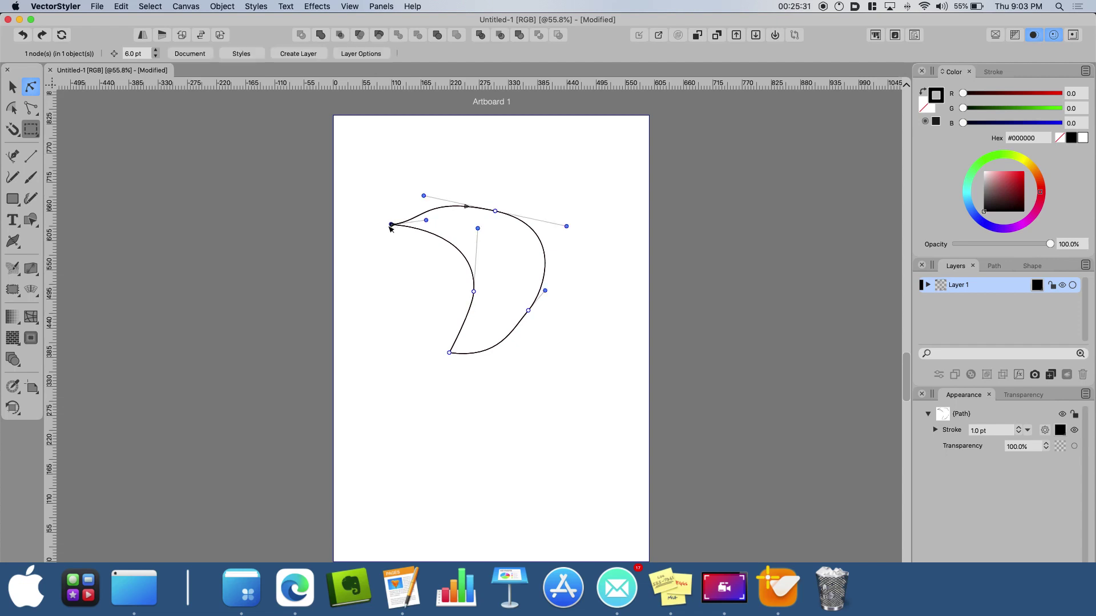
pyautogui.moveTo(392, 226)
pyautogui.mouseDown()
pyautogui.moveTo(364, 247)
pyautogui.moveTo(388, 231)
pyautogui.mouseUp()
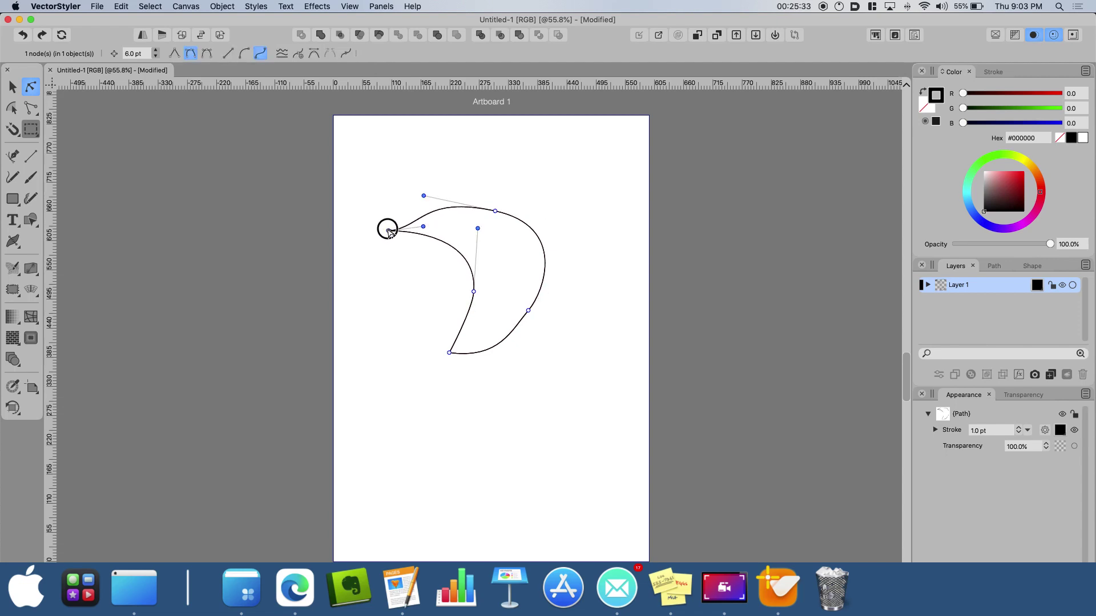
pyautogui.moveTo(419, 192); pyautogui.dragTo(418, 196)
pyautogui.click(495, 210)
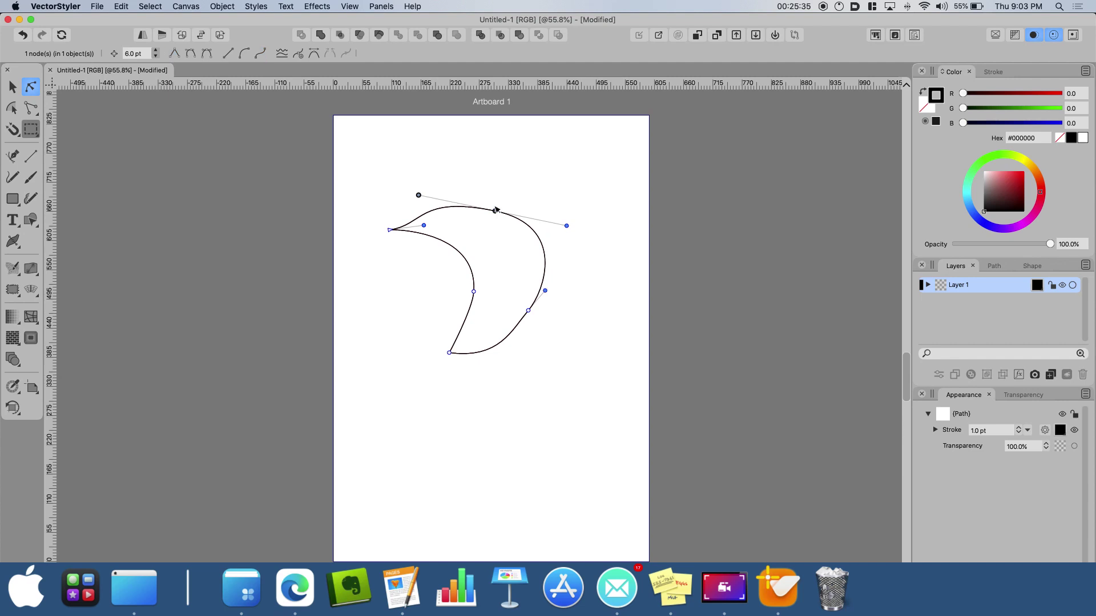
pyautogui.moveTo(471, 230); pyautogui.dragTo(368, 245)
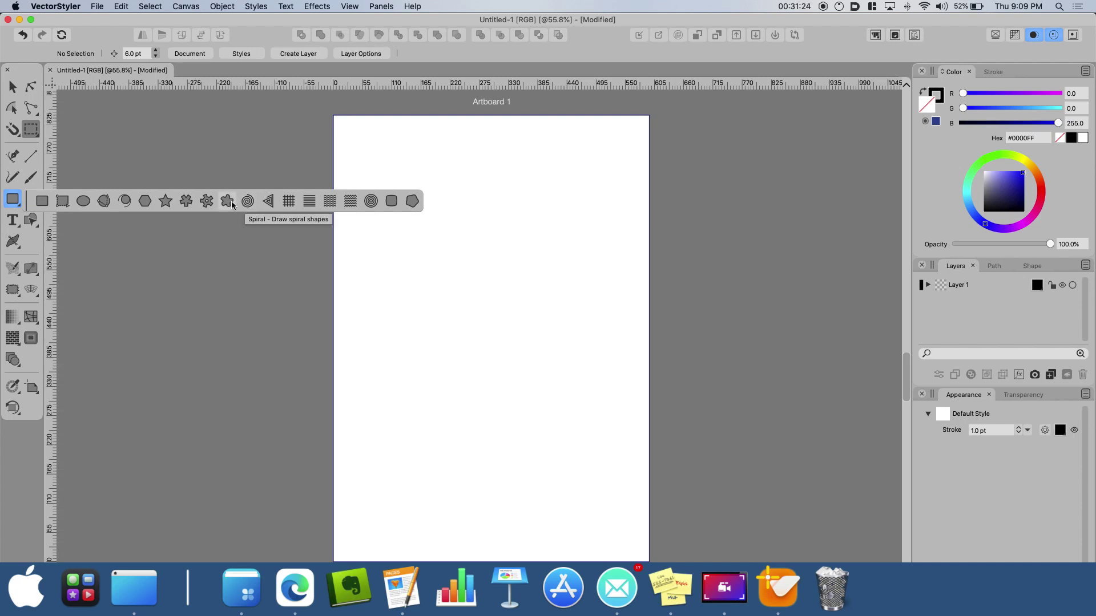
# Draw a gear near the top of the artboard and reshape all its cogs symmetrically
pyautogui.click(207, 201)
pyautogui.moveTo(437, 222); pyautogui.dragTo(511, 262)
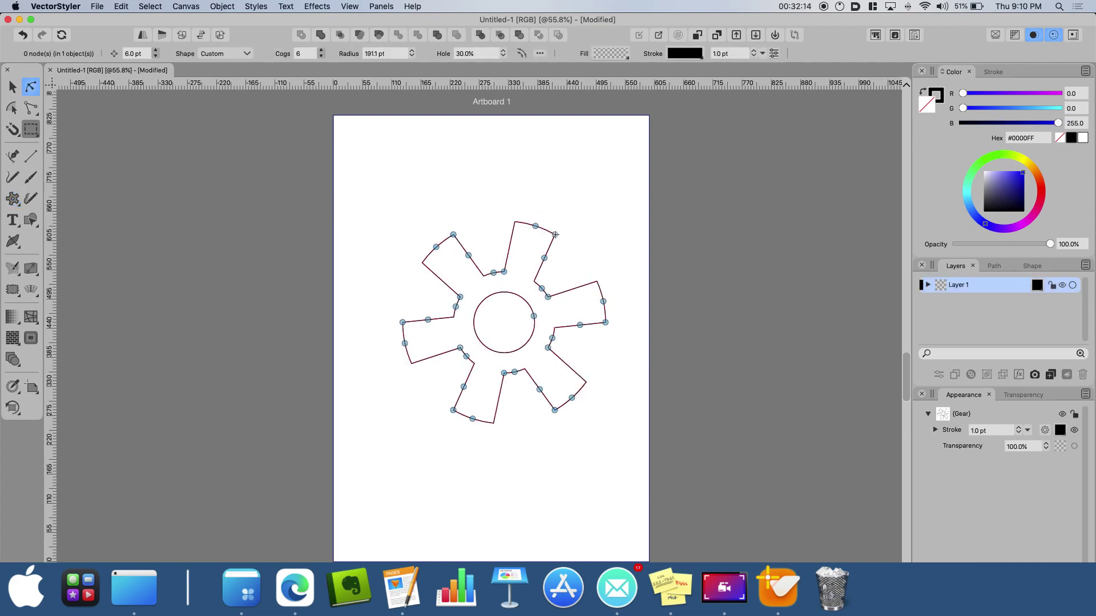
pyautogui.moveTo(555, 235); pyautogui.dragTo(543, 254)
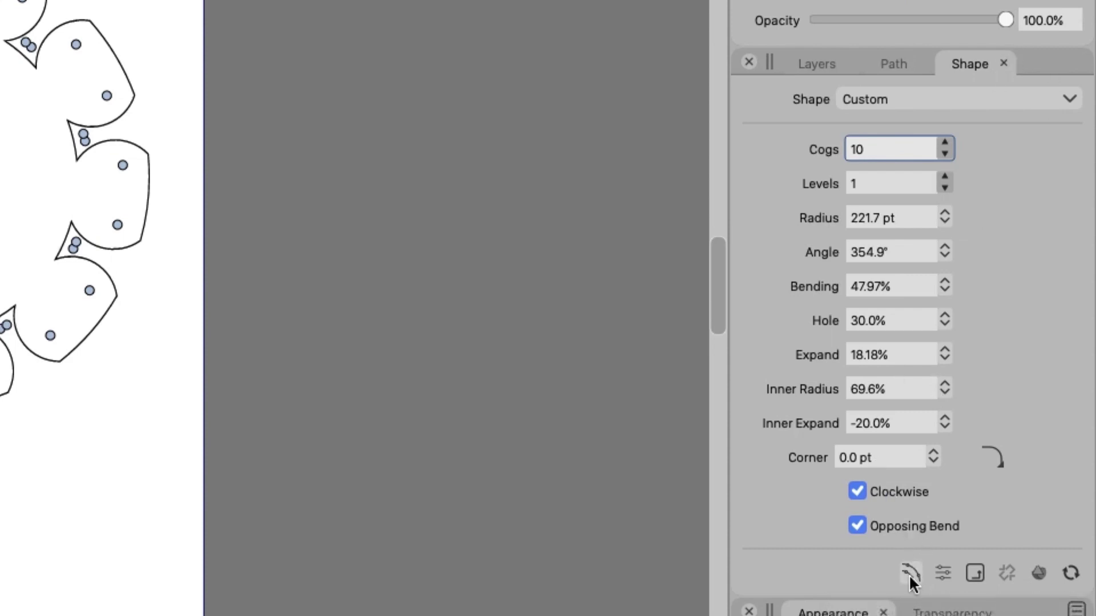
# Convert the gear to a path, reshape the upper-left lobe's notch, and merge the centre circle
pyautogui.click(909, 572)
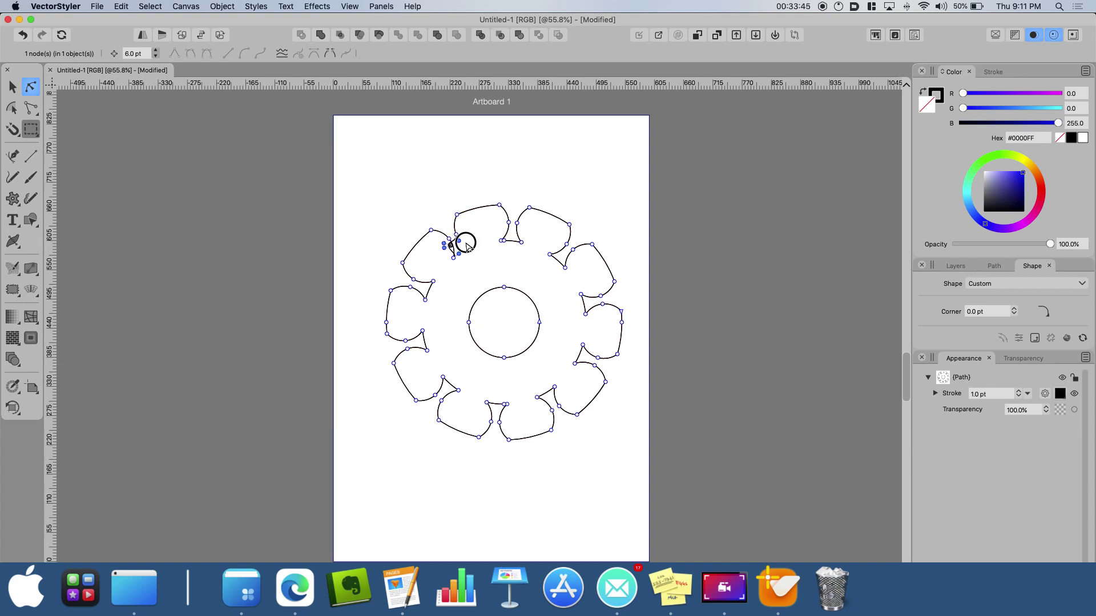
pyautogui.moveTo(467, 246)
pyautogui.mouseDown()
pyautogui.moveTo(413, 245)
pyautogui.moveTo(465, 246)
pyautogui.mouseUp()
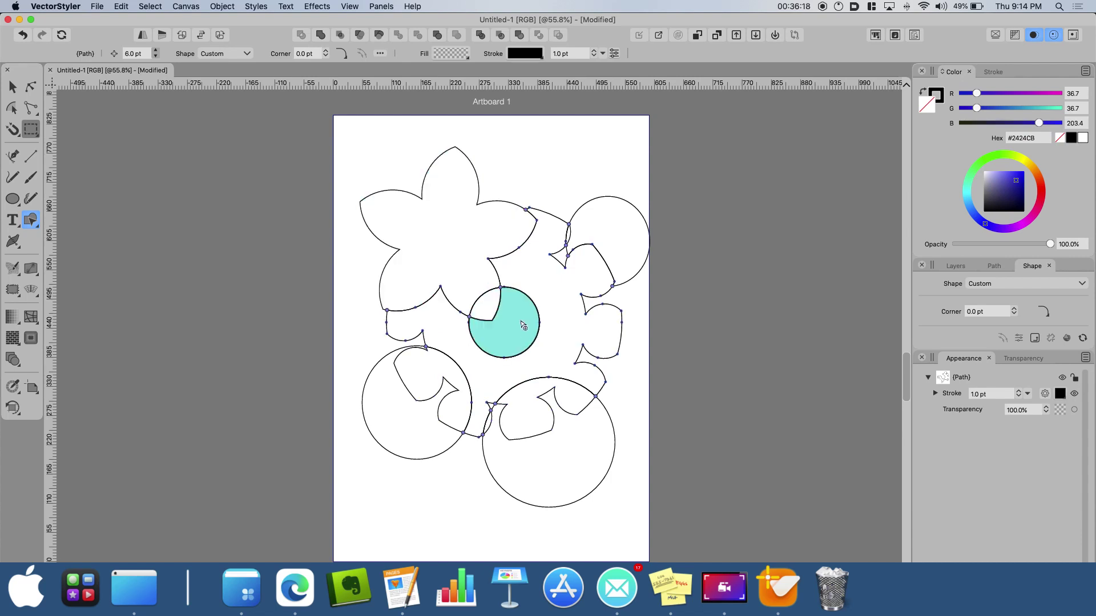
pyautogui.moveTo(518, 320); pyautogui.dragTo(491, 305)
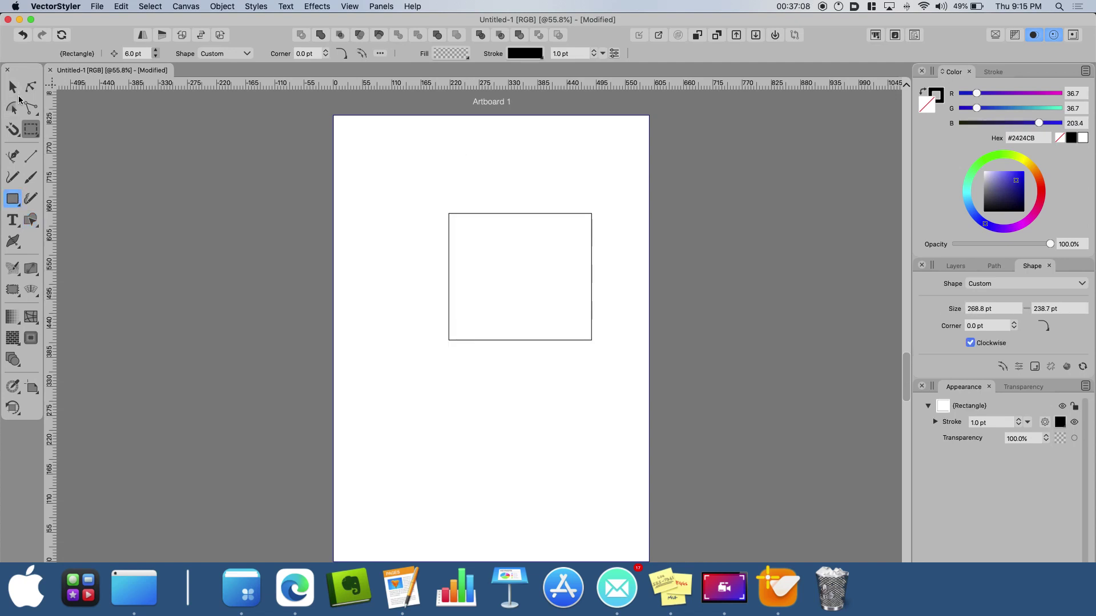
# Round all four rectangle corners with the corner widget, then increase the rounding further
pyautogui.click(14, 107)
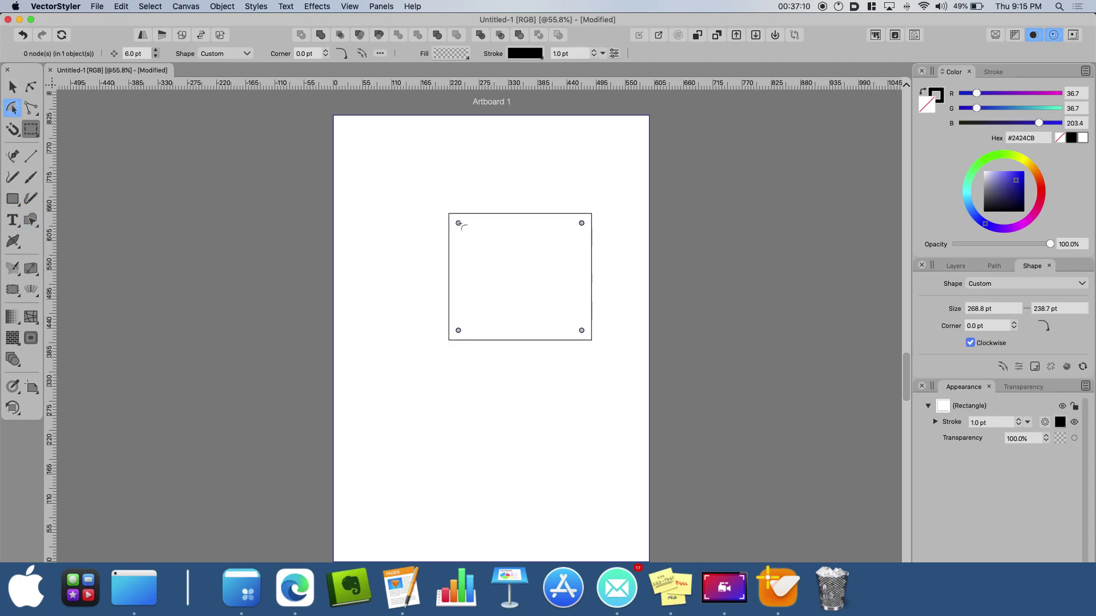
pyautogui.moveTo(459, 224); pyautogui.dragTo(473, 242)
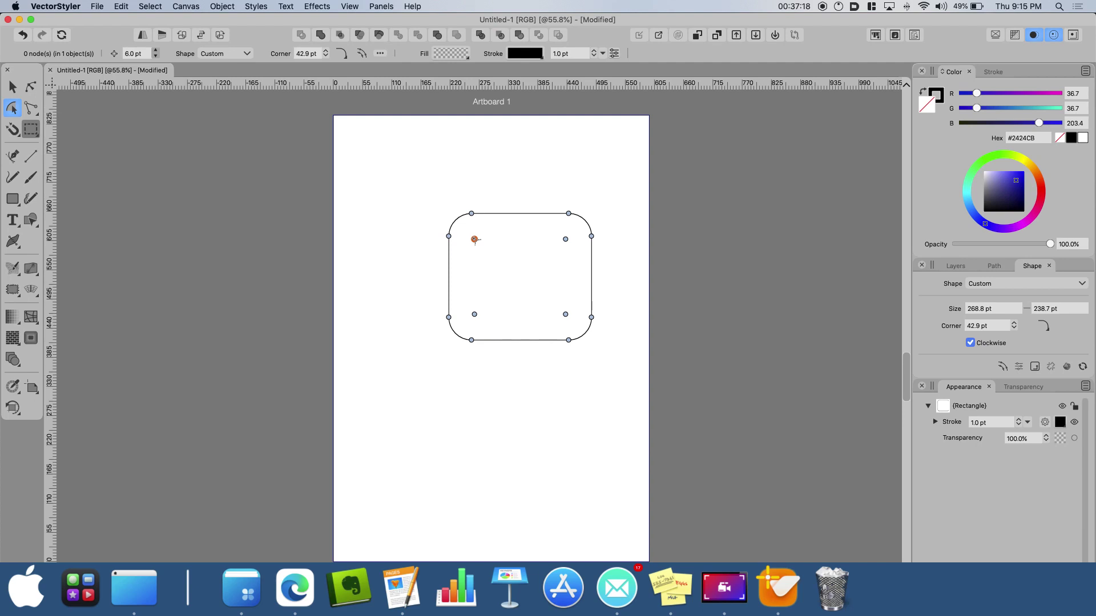
pyautogui.moveTo(474, 239); pyautogui.dragTo(484, 261)
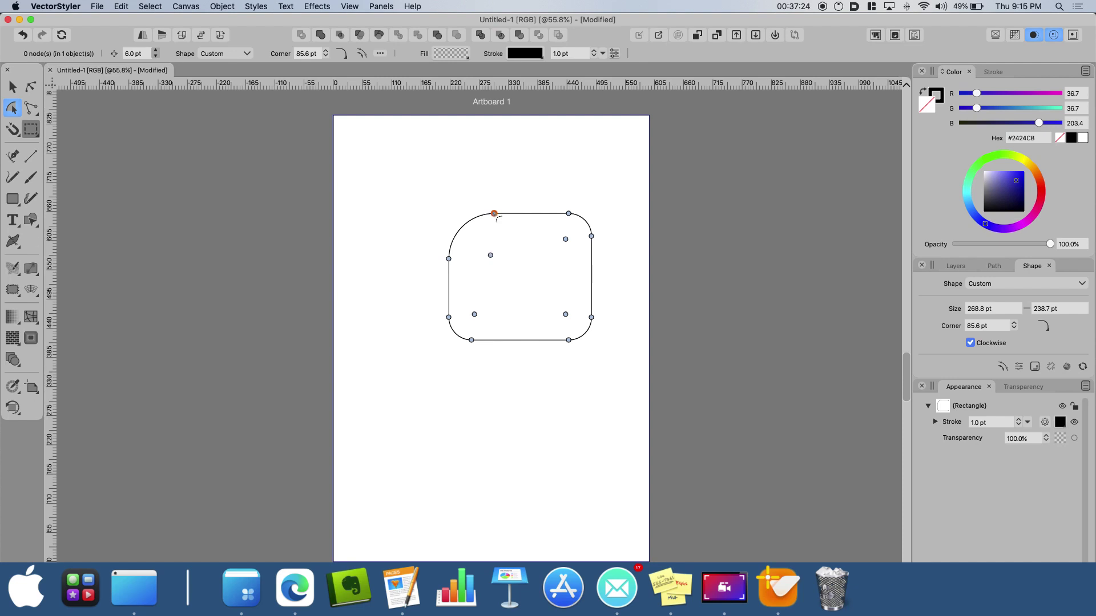
# Widen the top-left corner along the top edge, then brush-reshape the lower rectangle's top-left corner
pyautogui.moveTo(495, 214)
pyautogui.mouseDown()
pyautogui.moveTo(550, 215)
pyautogui.moveTo(497, 215)
pyautogui.mouseUp()
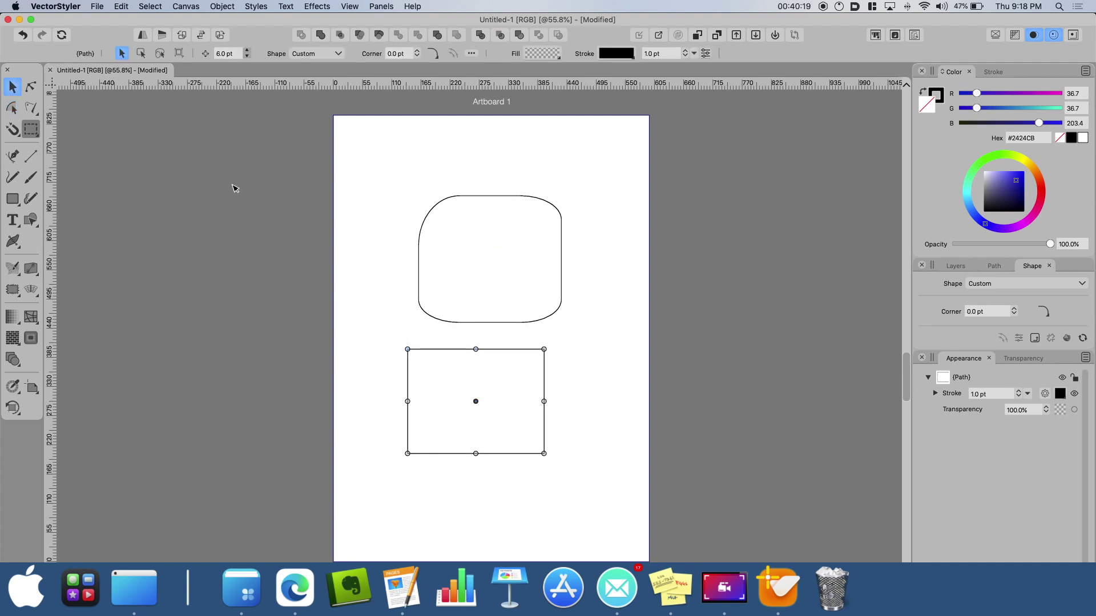
pyautogui.click(32, 109)
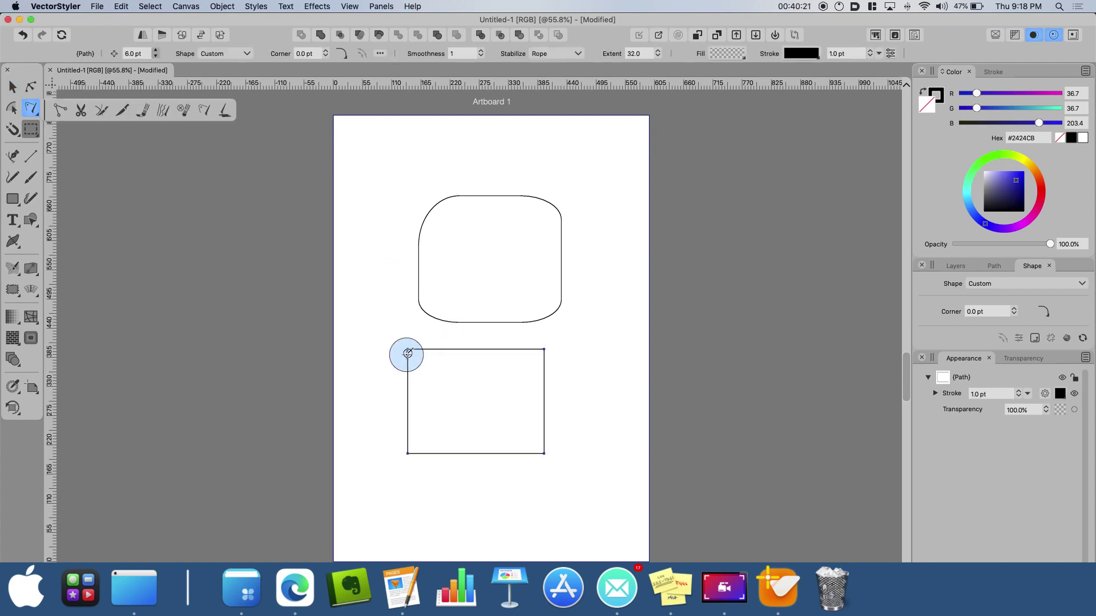
pyautogui.moveTo(404, 350)
pyautogui.mouseDown()
pyautogui.moveTo(438, 375)
pyautogui.moveTo(411, 362)
pyautogui.moveTo(416, 345)
pyautogui.moveTo(411, 358)
pyautogui.moveTo(437, 342)
pyautogui.moveTo(411, 350)
pyautogui.moveTo(418, 362)
pyautogui.moveTo(445, 344)
pyautogui.moveTo(413, 365)
pyautogui.mouseUp()
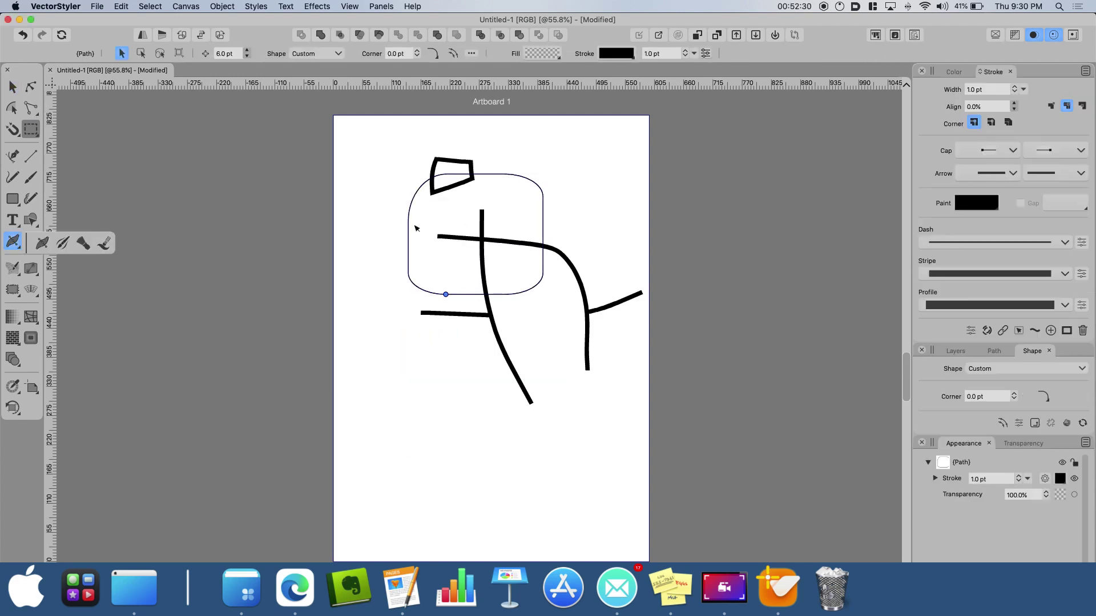
# Widen the rounded square's outline into a thick band and redraw the right-hand curve with Pencil
pyautogui.click(409, 270)
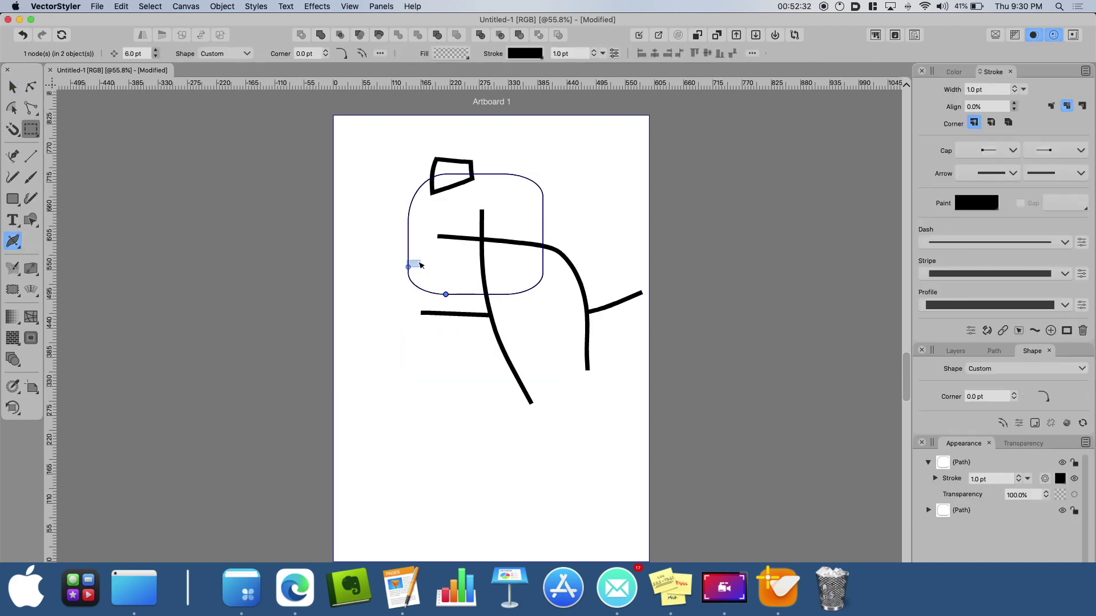
pyautogui.moveTo(408, 269)
pyautogui.mouseDown()
pyautogui.moveTo(429, 262)
pyautogui.moveTo(421, 259)
pyautogui.mouseUp()
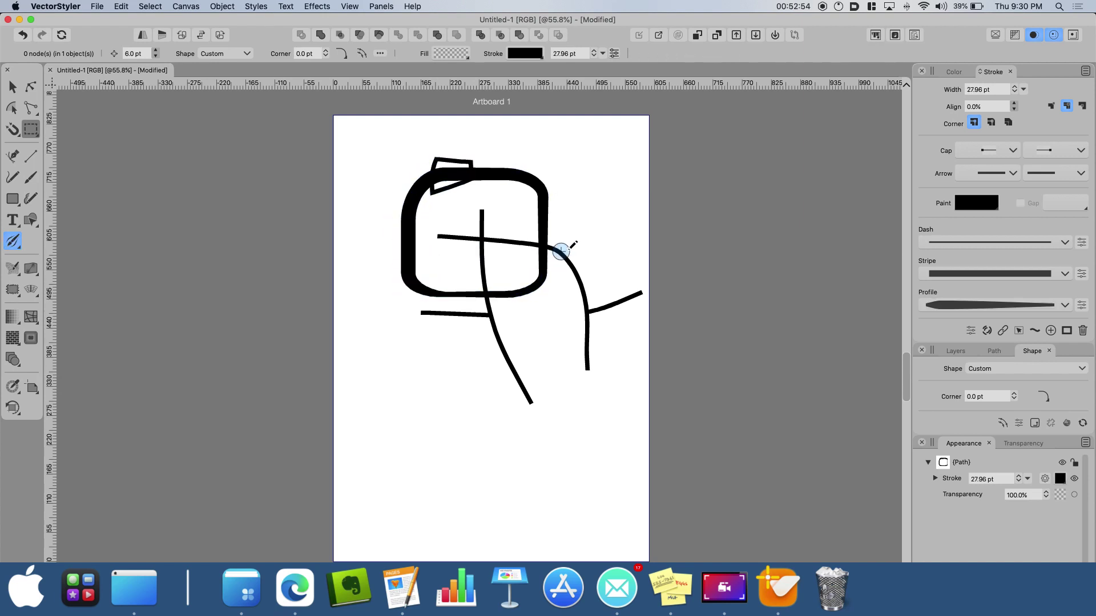
pyautogui.moveTo(574, 266); pyautogui.dragTo(589, 323)
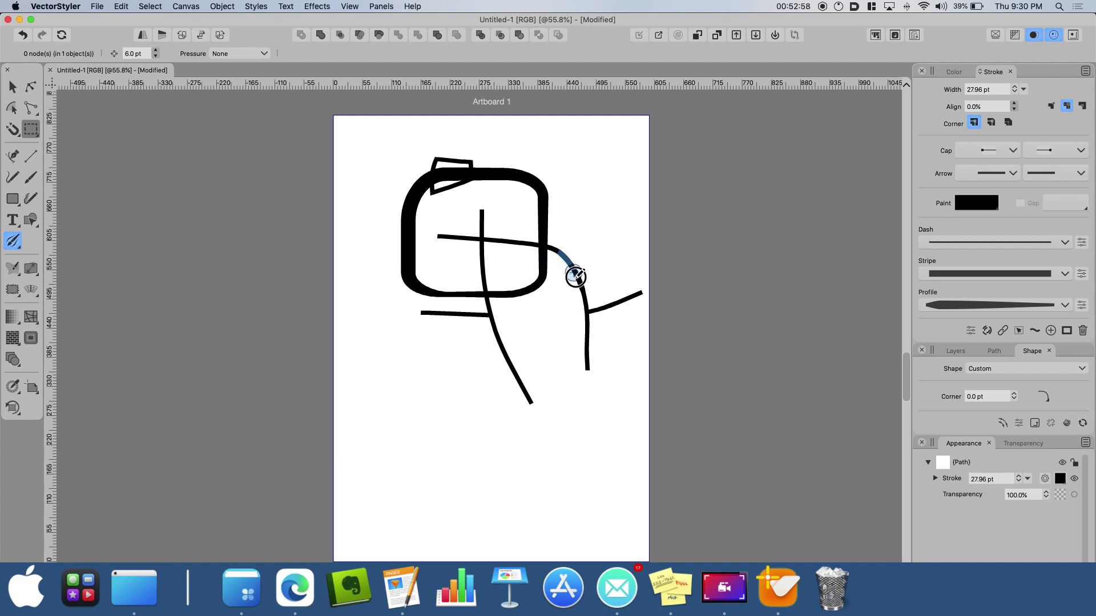
pyautogui.moveTo(589, 331)
pyautogui.mouseDown()
pyautogui.moveTo(573, 261)
pyautogui.moveTo(587, 359)
pyautogui.mouseUp()
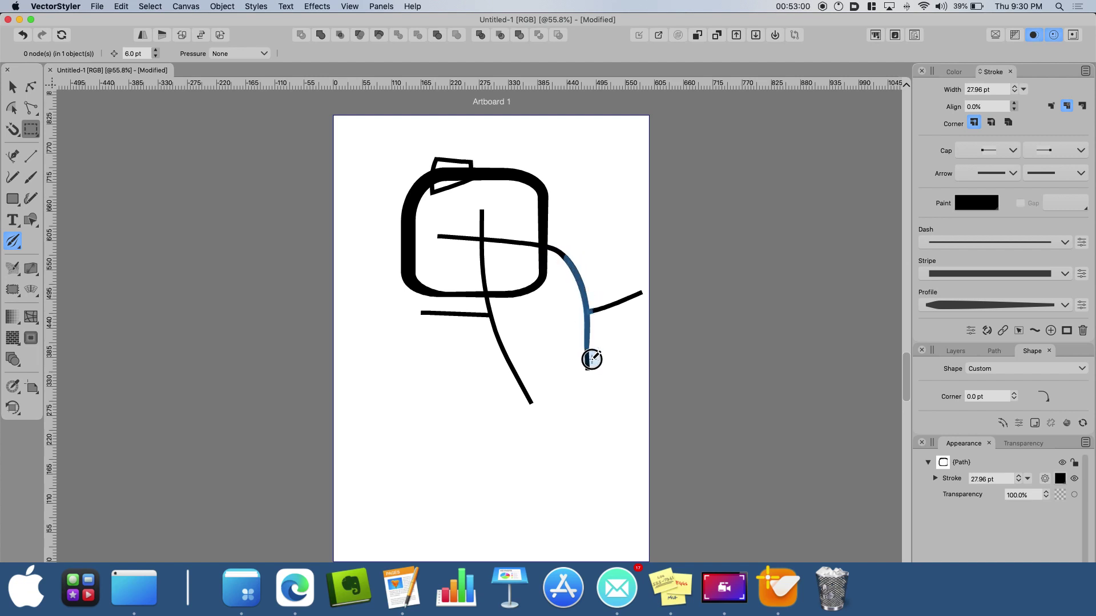
pyautogui.moveTo(568, 262); pyautogui.dragTo(597, 361)
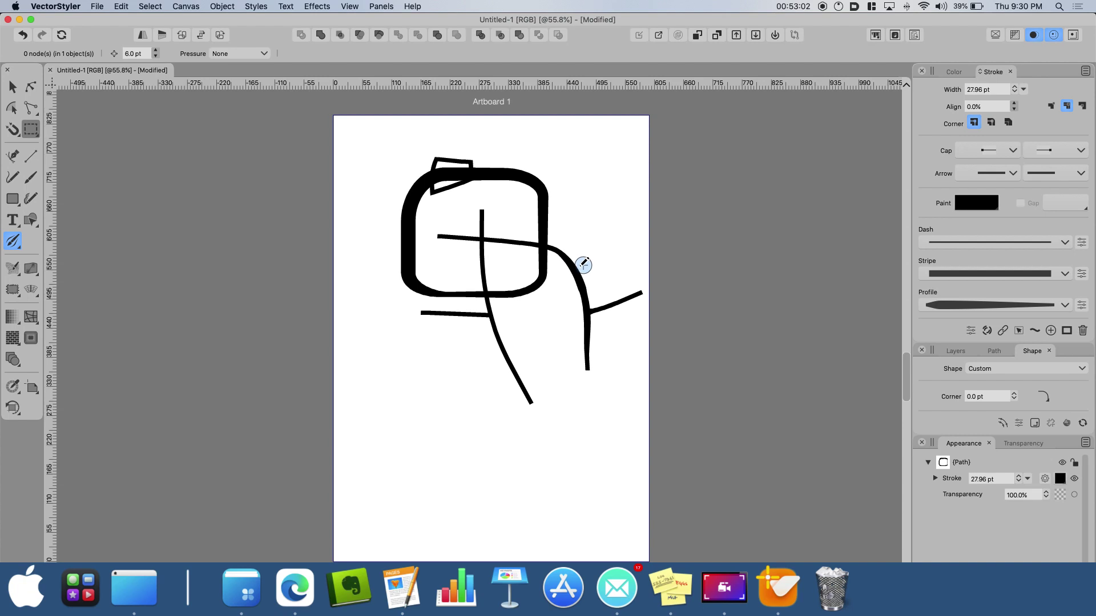
pyautogui.moveTo(564, 250); pyautogui.dragTo(587, 354)
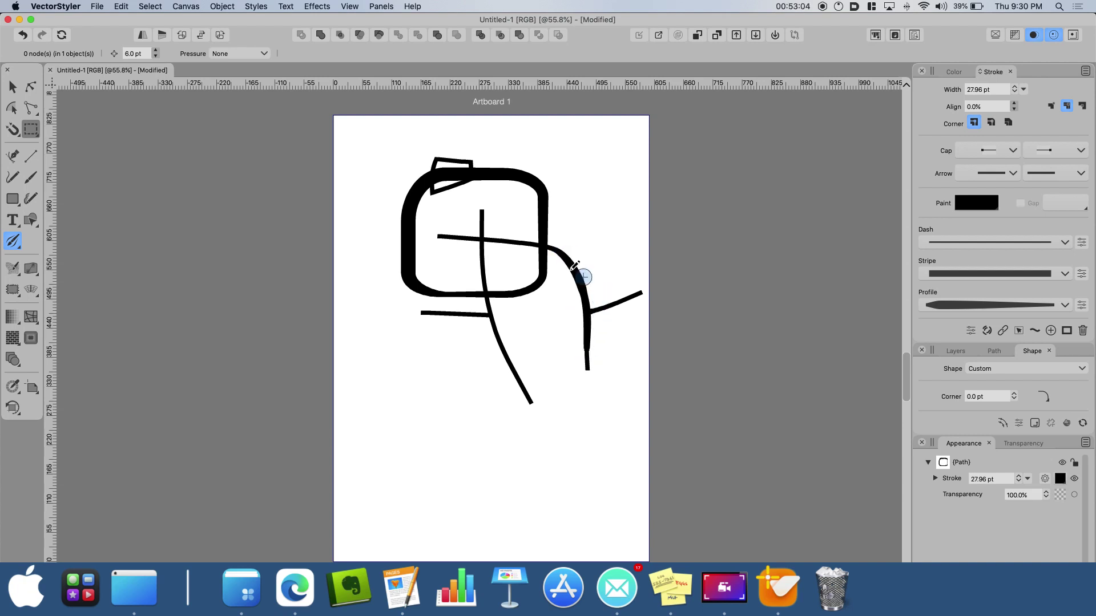
pyautogui.moveTo(570, 255); pyautogui.dragTo(588, 330)
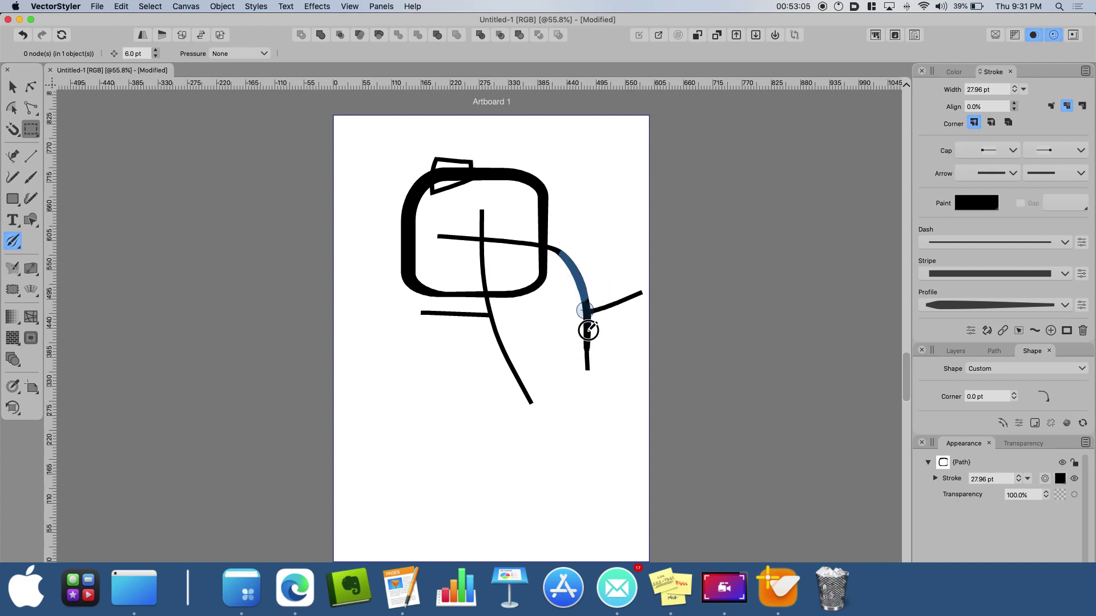
# Smooth the vertical stroke's bottom end, erase the lower stroke's middle, and carve a top-right notch
pyautogui.scroll(5, 592, 326)
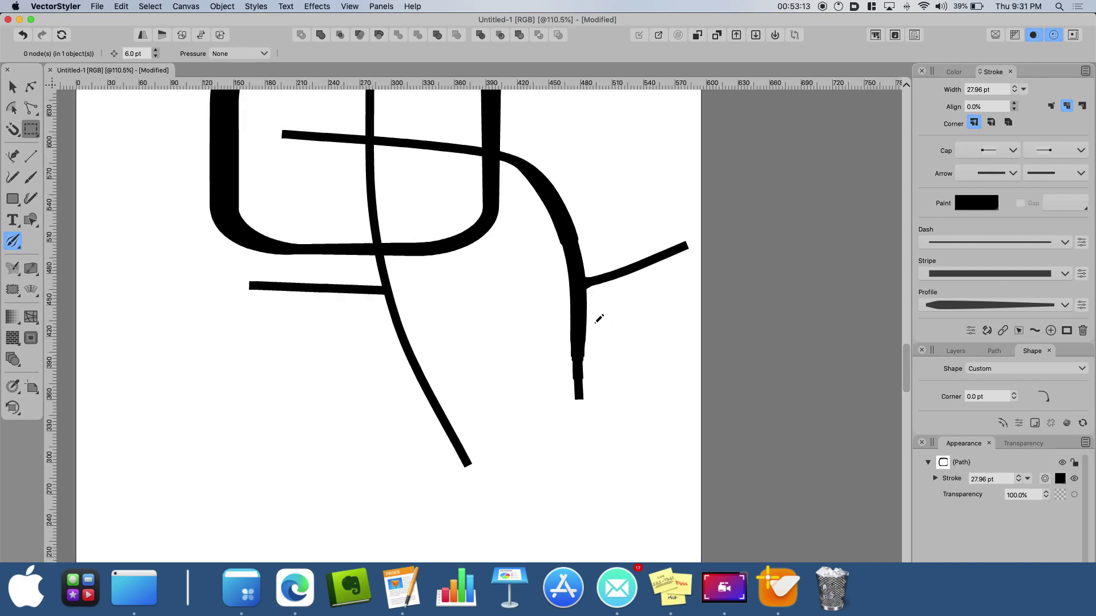
pyautogui.scroll(5, 595, 319)
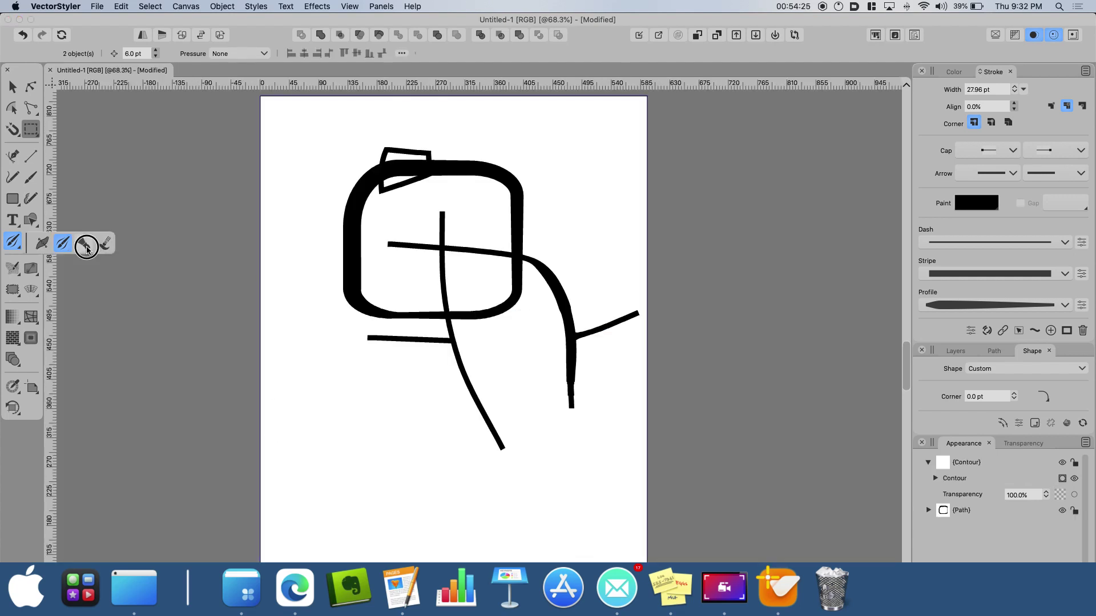
pyautogui.click(87, 249)
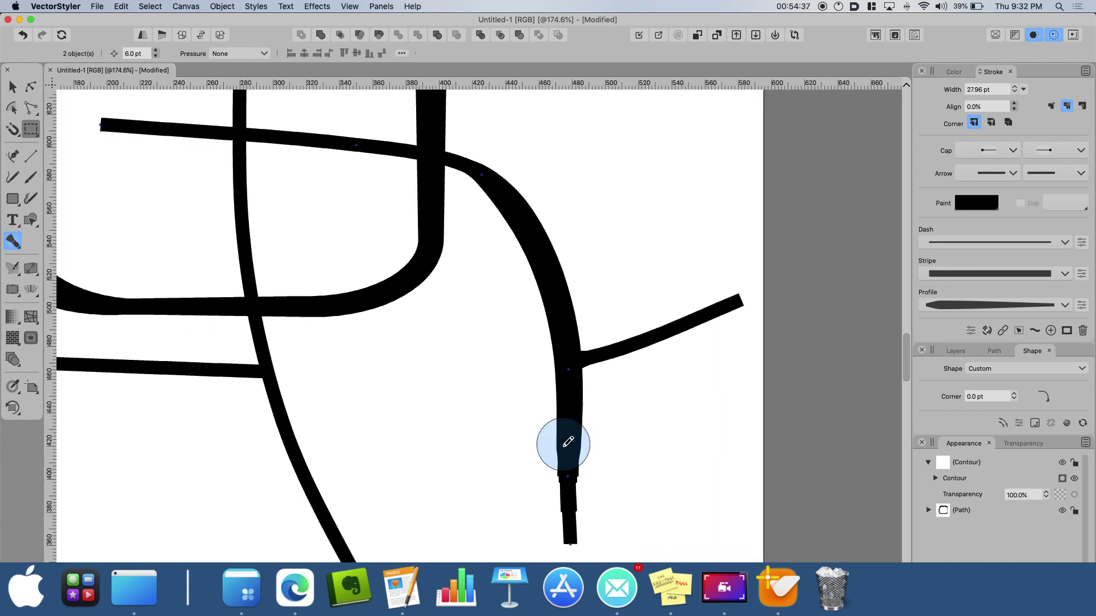
pyautogui.moveTo(565, 443); pyautogui.dragTo(571, 565)
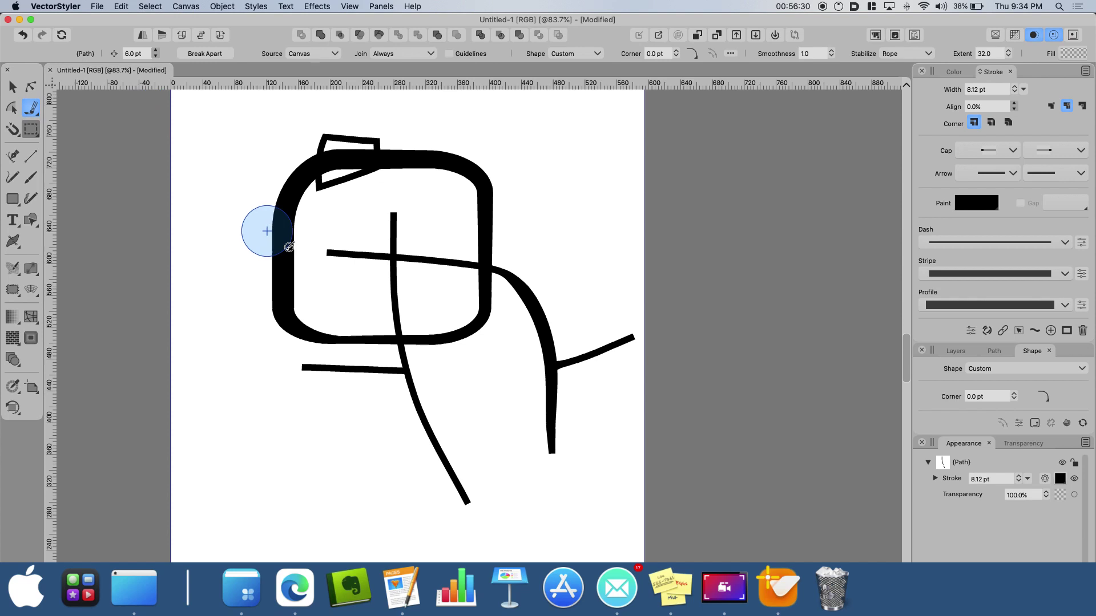
pyautogui.moveTo(410, 441); pyautogui.dragTo(448, 415)
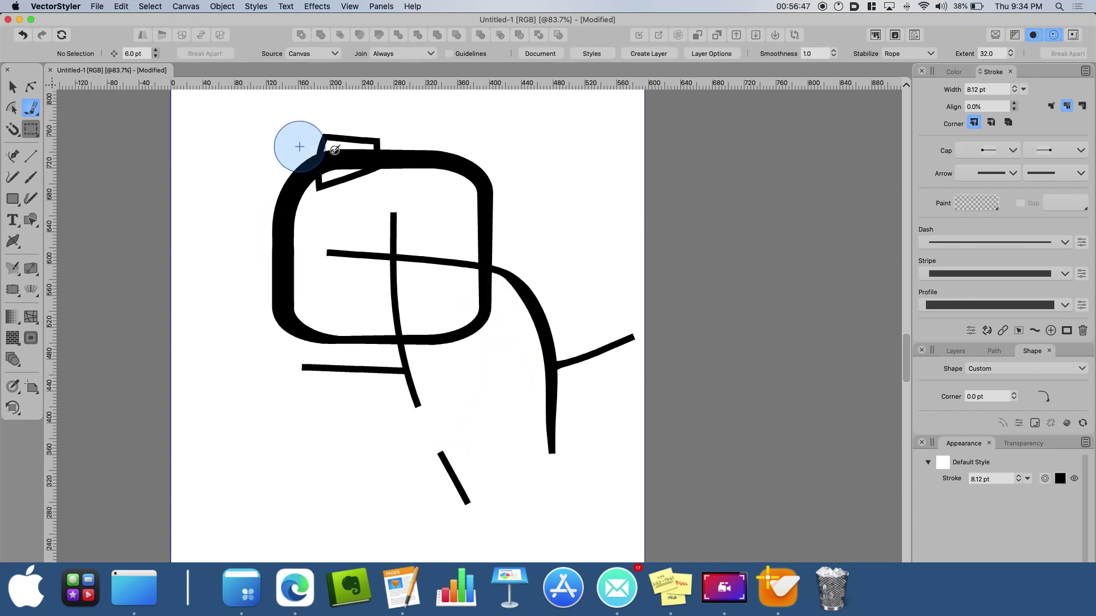
pyautogui.press('Escape')
pyautogui.moveTo(425, 198)
pyautogui.mouseDown()
pyautogui.moveTo(548, 204)
pyautogui.moveTo(505, 375)
pyautogui.moveTo(489, 389)
pyautogui.mouseUp()
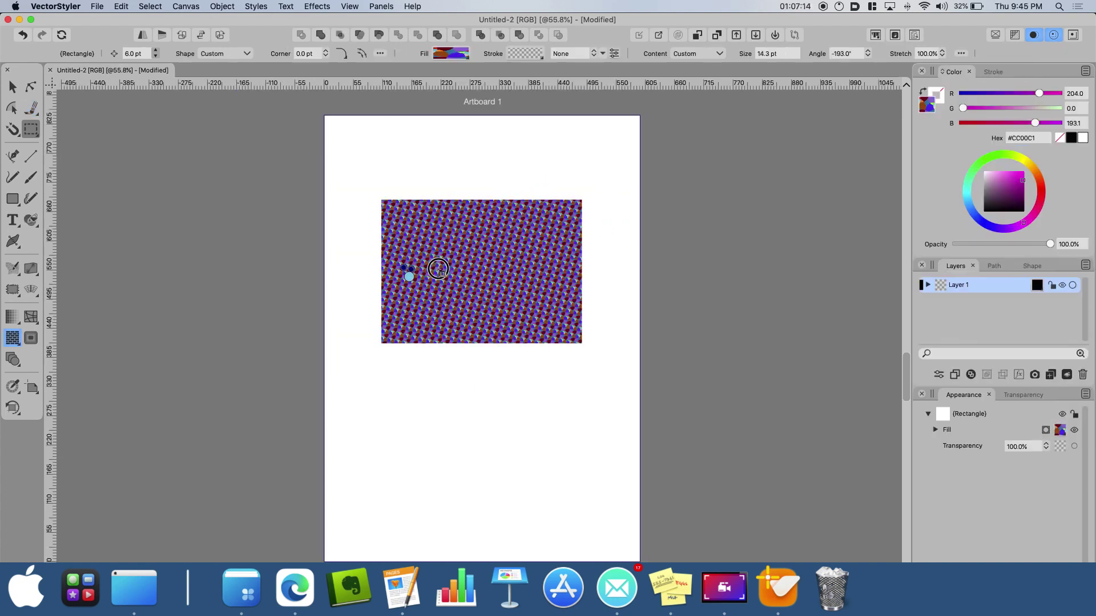
# Enlarge the rectangle's pattern fill and bring up the Fill pattern presets library
pyautogui.moveTo(409, 276); pyautogui.dragTo(533, 242)
pyautogui.click(450, 53)
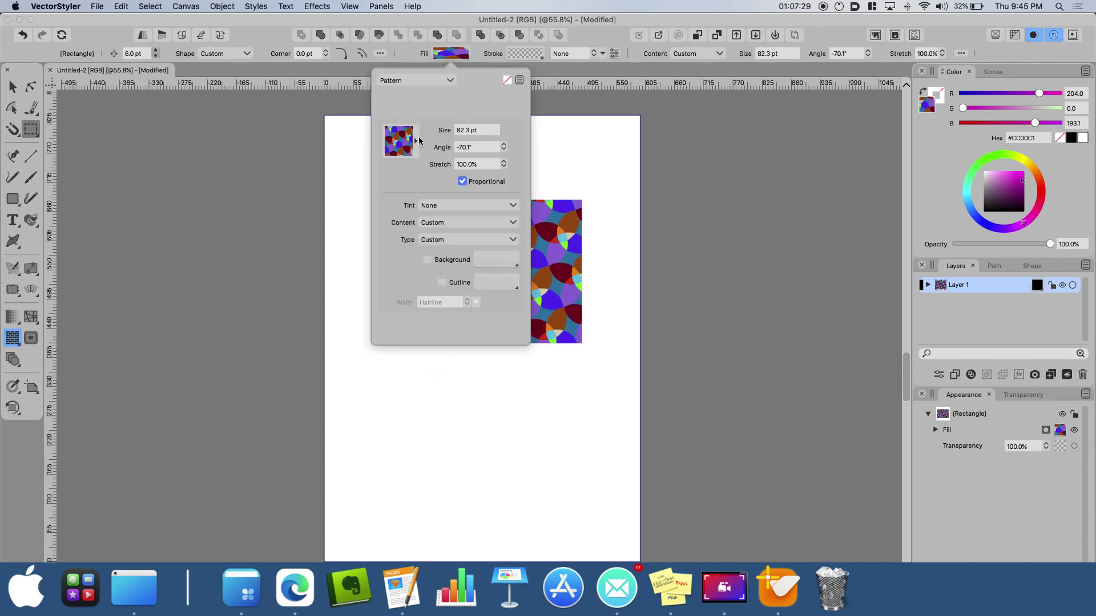
pyautogui.click(415, 145)
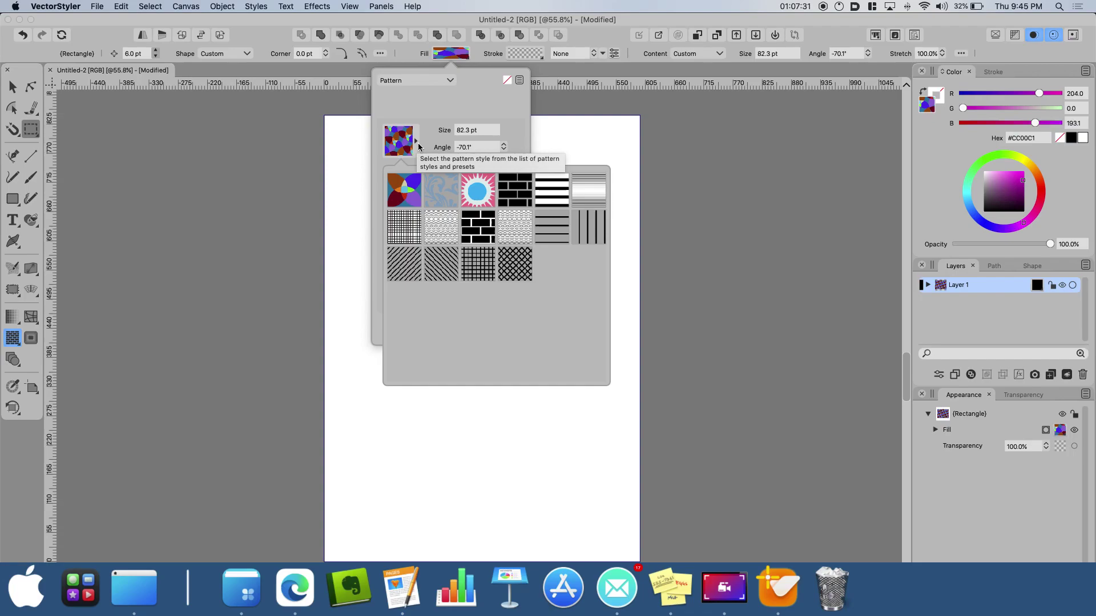